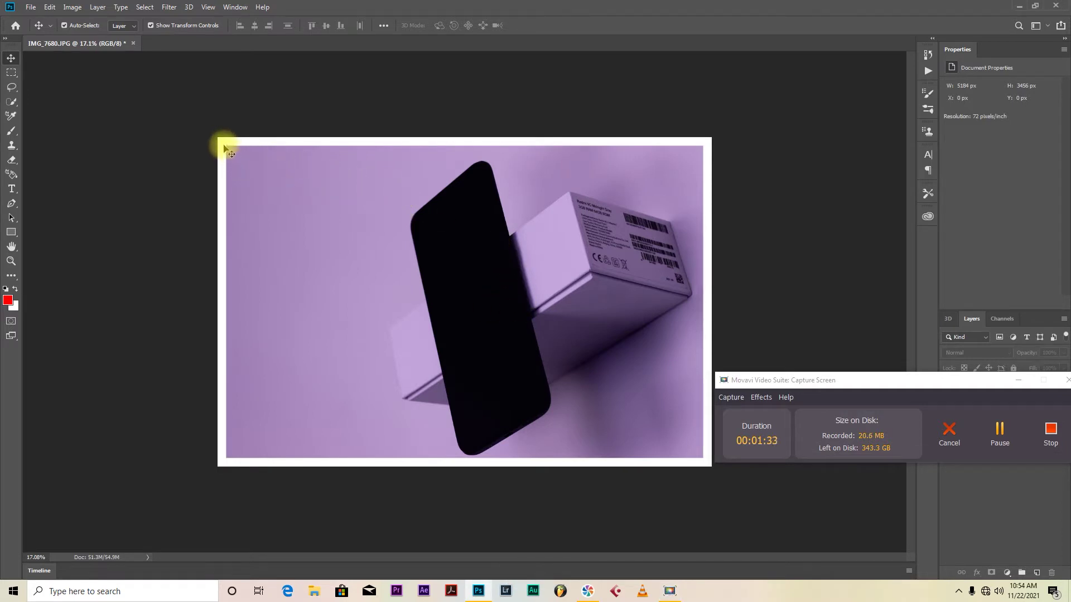
- Widen the white inside stroke on Layer 0 of IMG_7680 to about 136 px
{"action": "left_click_drag", "start_coordinate": [885, 383], "coordinate": [691, 482]}
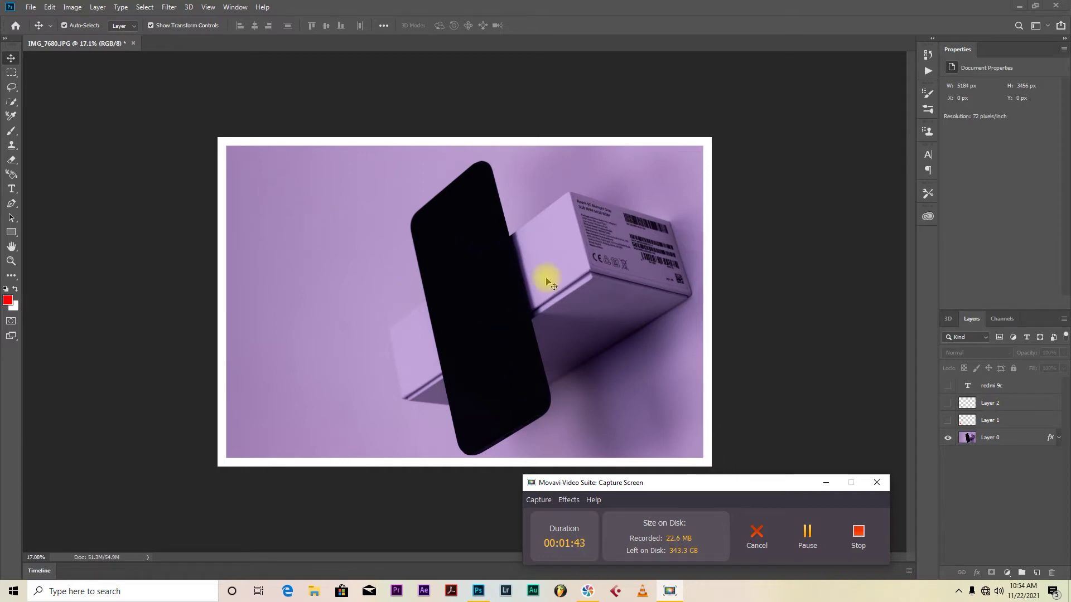
{"action": "key", "text": "space"}
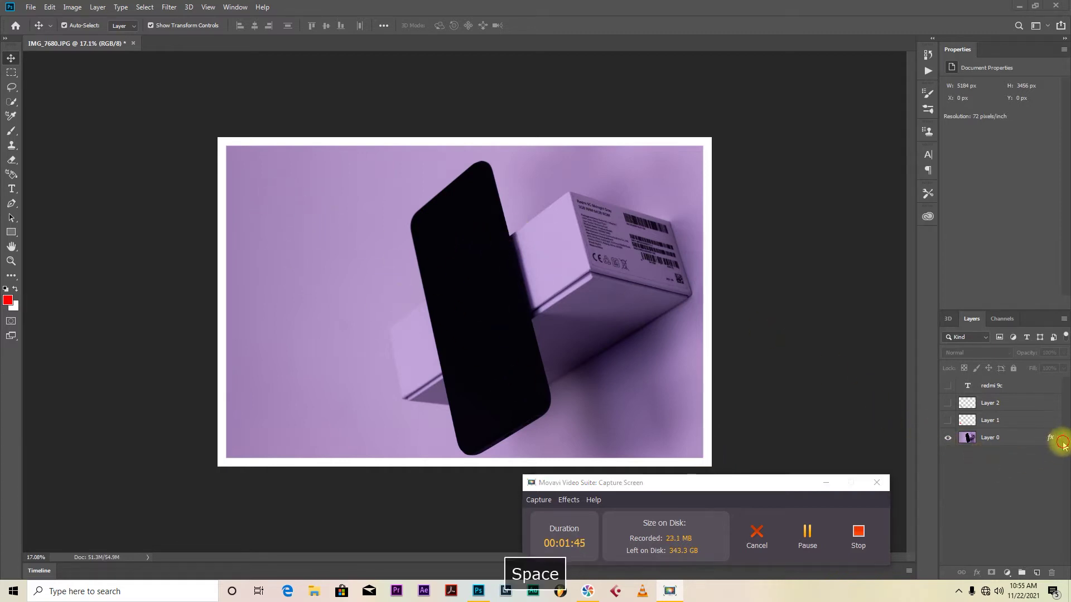
{"action": "left_click", "coordinate": [1059, 439]}
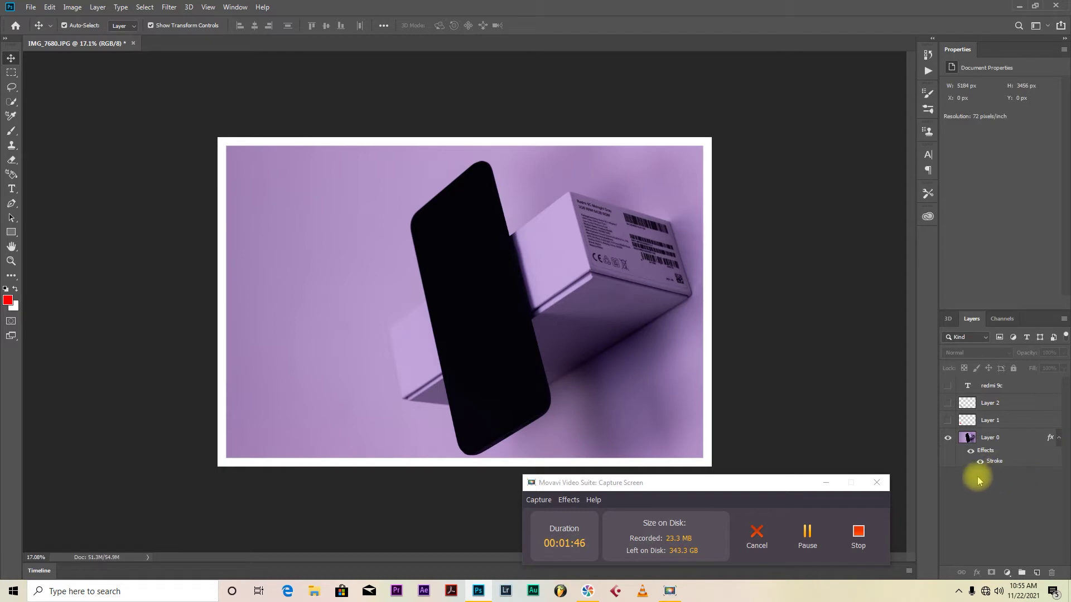
{"action": "double_click", "coordinate": [990, 463]}
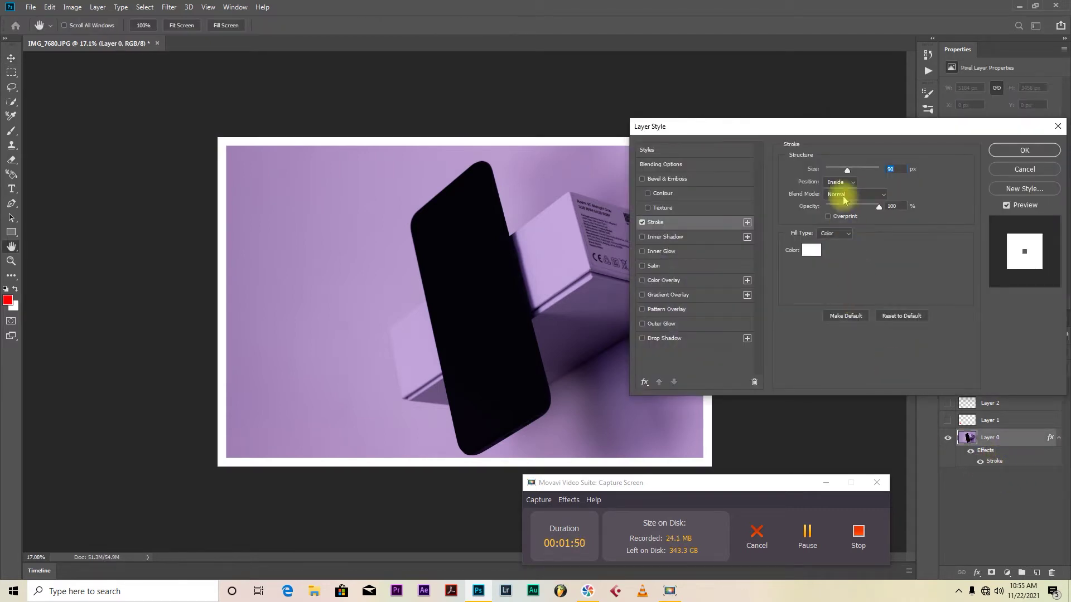
{"action": "mouse_move", "coordinate": [847, 170]}
{"action": "left_mouse_down"}
{"action": "mouse_move", "coordinate": [862, 174]}
{"action": "mouse_move", "coordinate": [818, 171]}
{"action": "mouse_move", "coordinate": [850, 173]}
{"action": "mouse_move", "coordinate": [829, 182]}
{"action": "mouse_move", "coordinate": [827, 170]}
{"action": "mouse_move", "coordinate": [882, 171]}
{"action": "mouse_move", "coordinate": [857, 175]}
{"action": "left_mouse_up"}
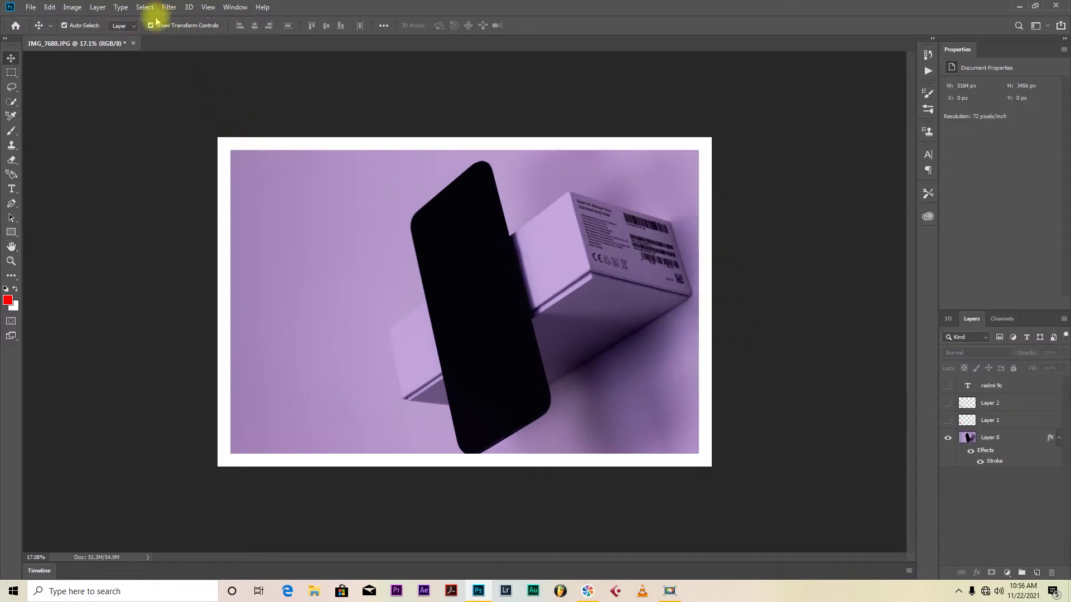
- Display the list of available actions
{"action": "left_click", "coordinate": [235, 7]}
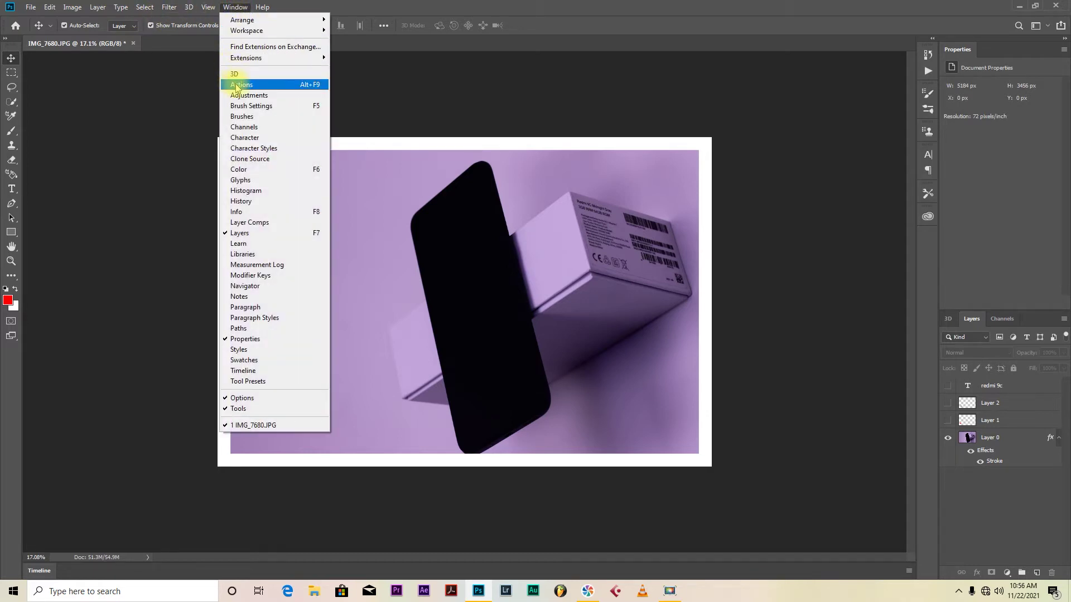
{"action": "left_click", "coordinate": [245, 8]}
{"action": "left_click", "coordinate": [245, 8]}
{"action": "left_click", "coordinate": [246, 8]}
{"action": "left_click", "coordinate": [246, 8]}
{"action": "left_click", "coordinate": [281, 90]}
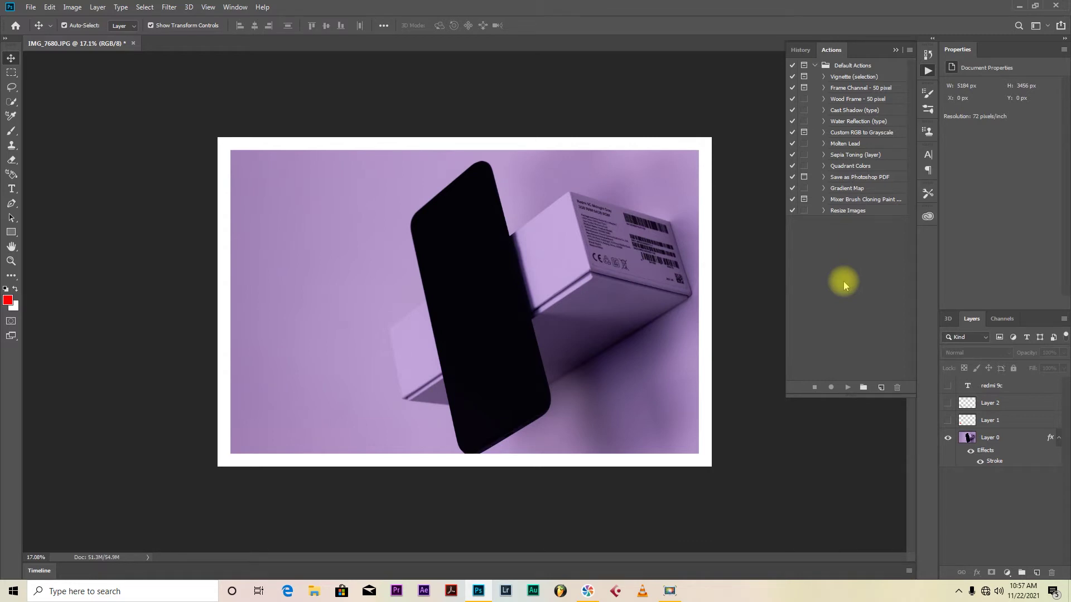
- Create a new action named BOARDER EFFECT in the Default Actions set and start recording it
{"action": "left_click", "coordinate": [884, 388]}
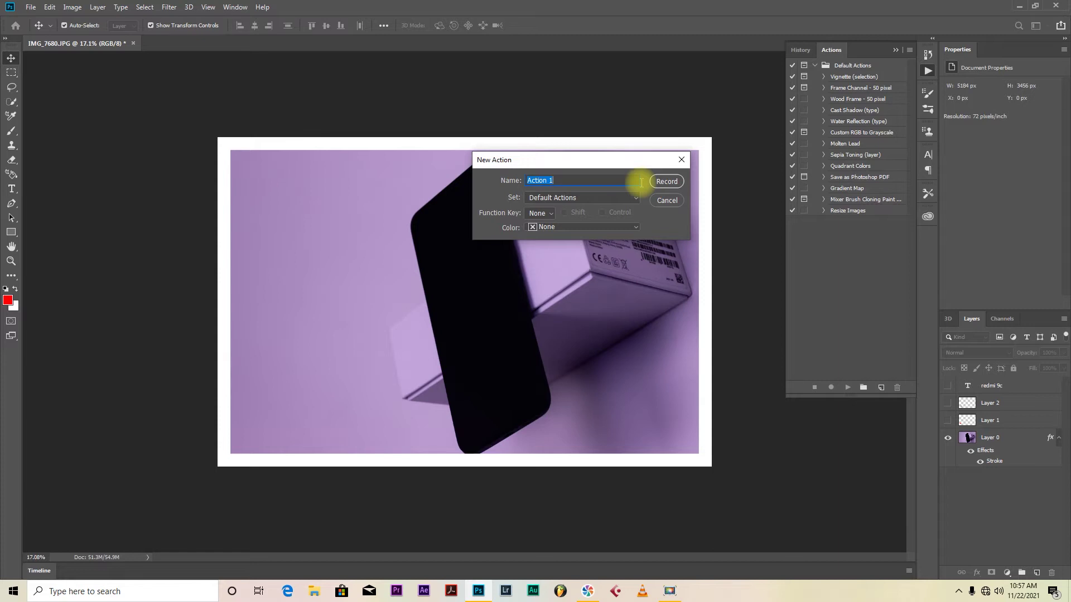
{"action": "type", "text": "B"}
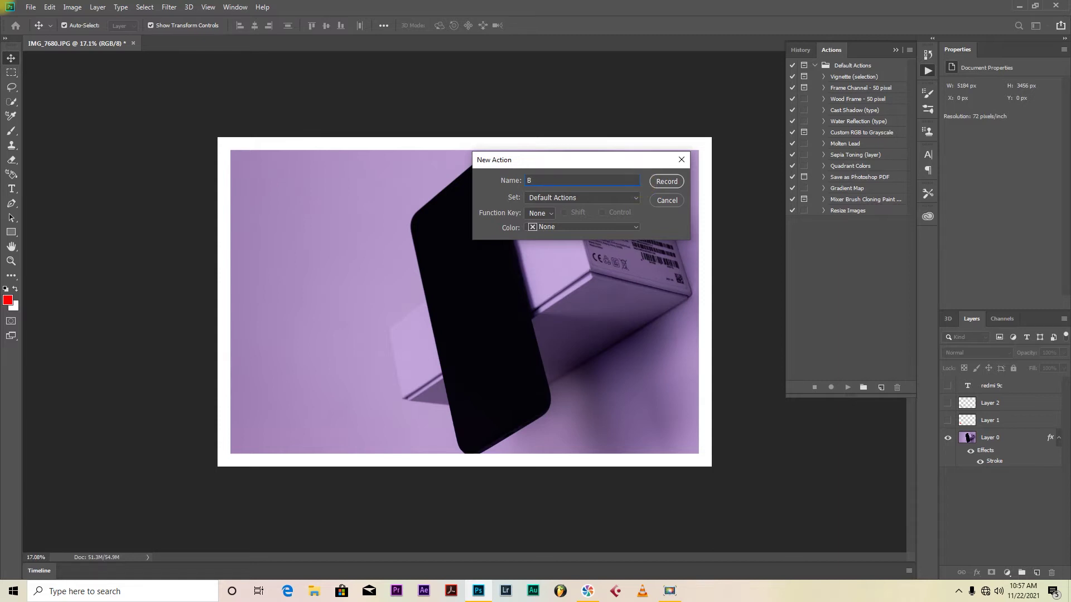
{"action": "type", "text": "OARDER"}
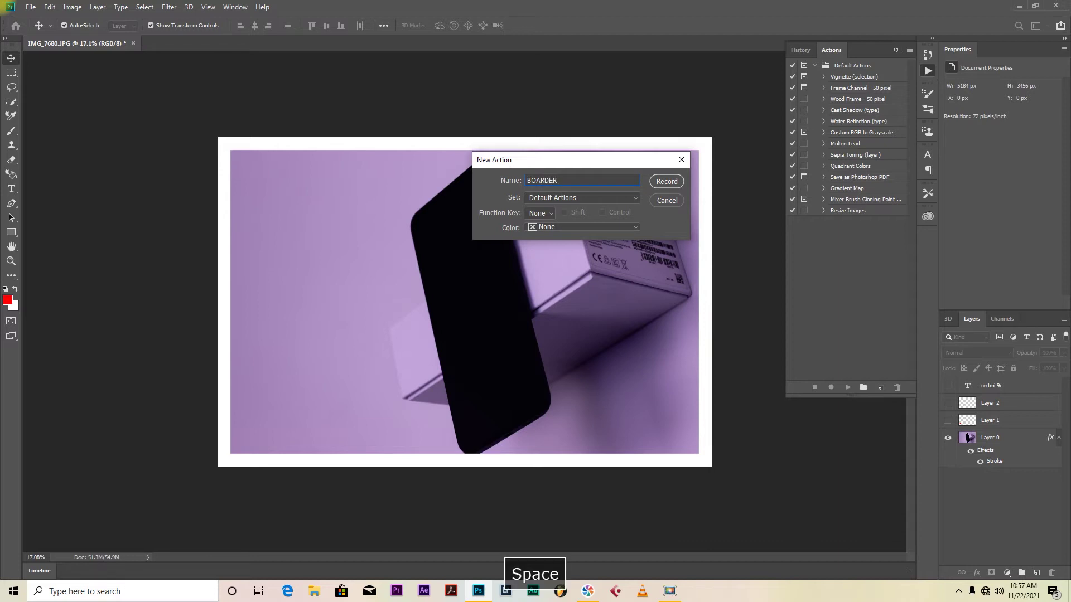
{"action": "type", "text": " EFFECT"}
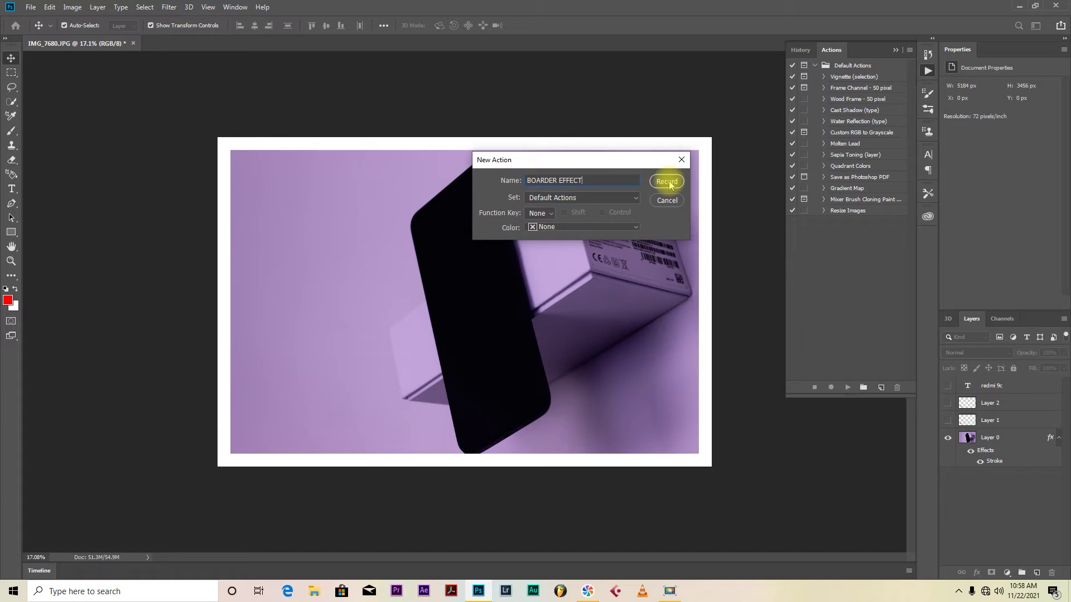
{"action": "left_click", "coordinate": [667, 182]}
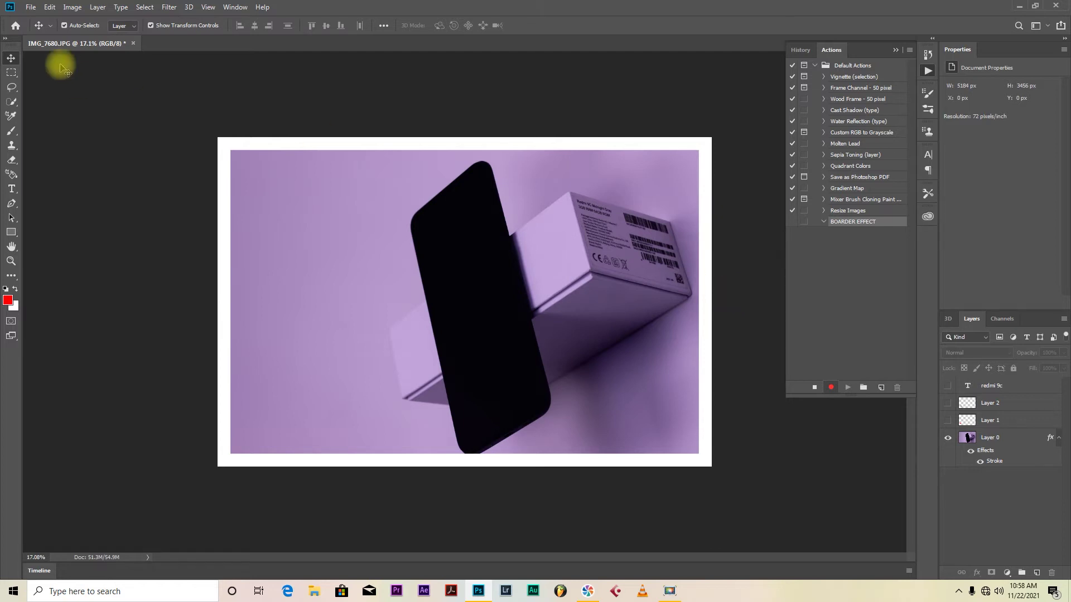
- Open the photo IMG_7661 from the Redmi Photos resized and boarder folder on the Desktop
{"action": "left_click", "coordinate": [31, 8]}
{"action": "left_click", "coordinate": [34, 33]}
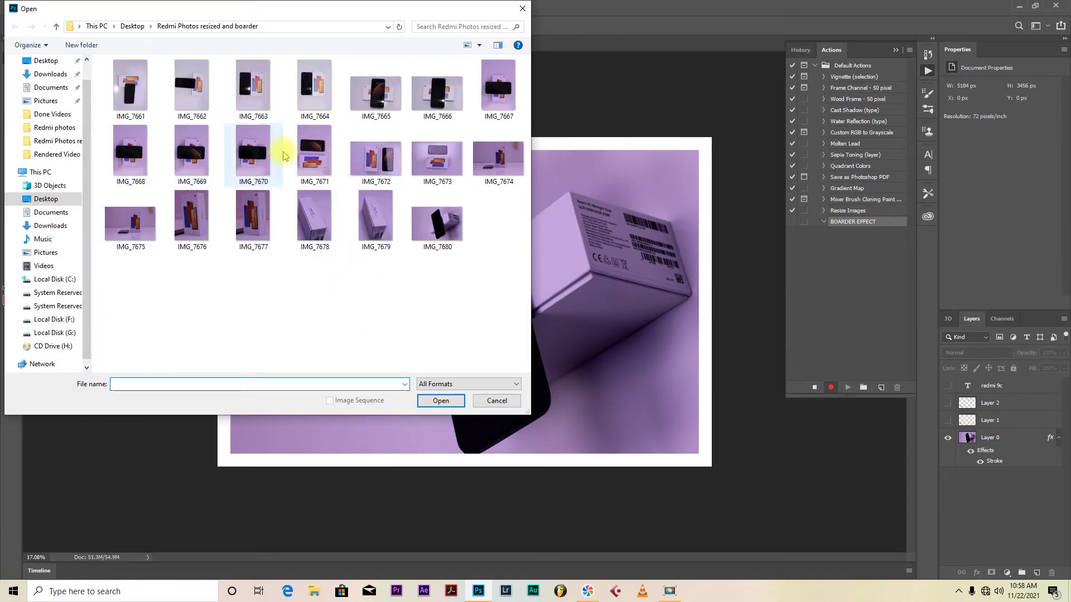
{"action": "left_click", "coordinate": [135, 100]}
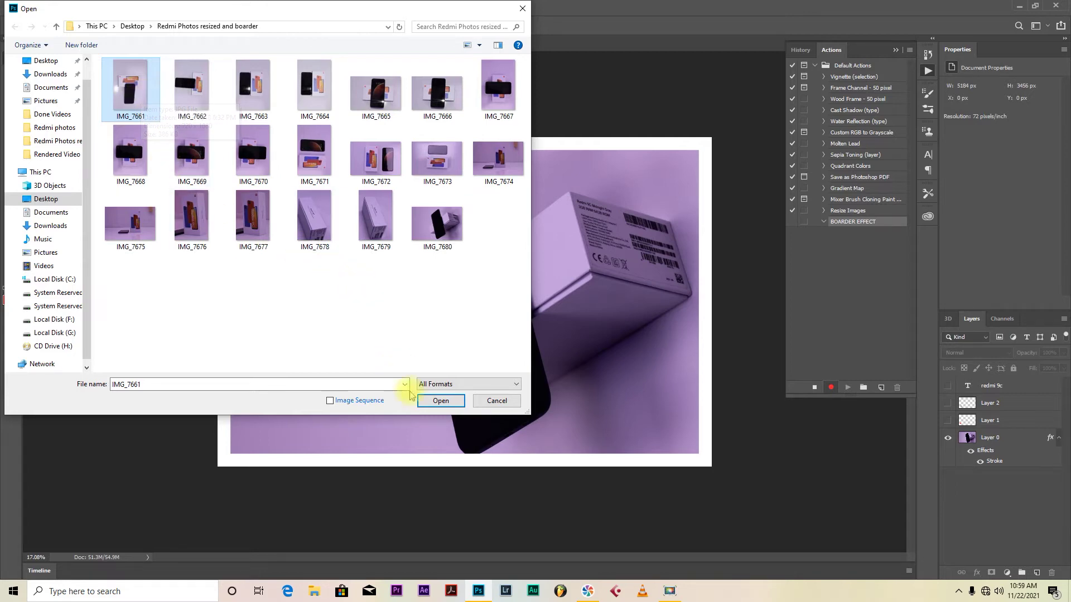
{"action": "left_click", "coordinate": [440, 401]}
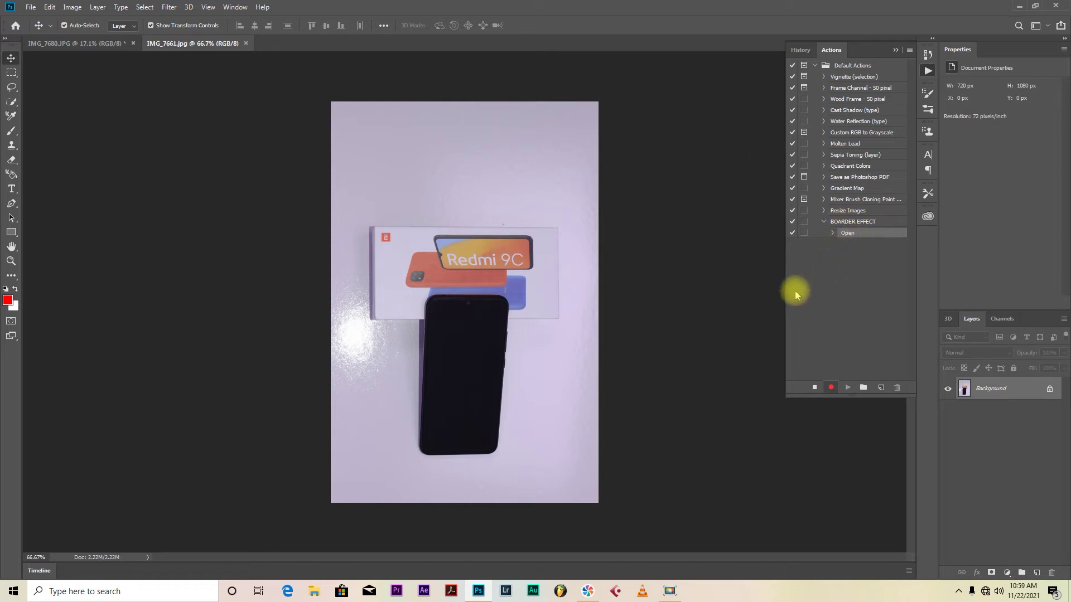
- Convert the locked Background of IMG_7661 into a regular layer named Layer 0 and deselect it
{"action": "double_click", "coordinate": [1003, 390]}
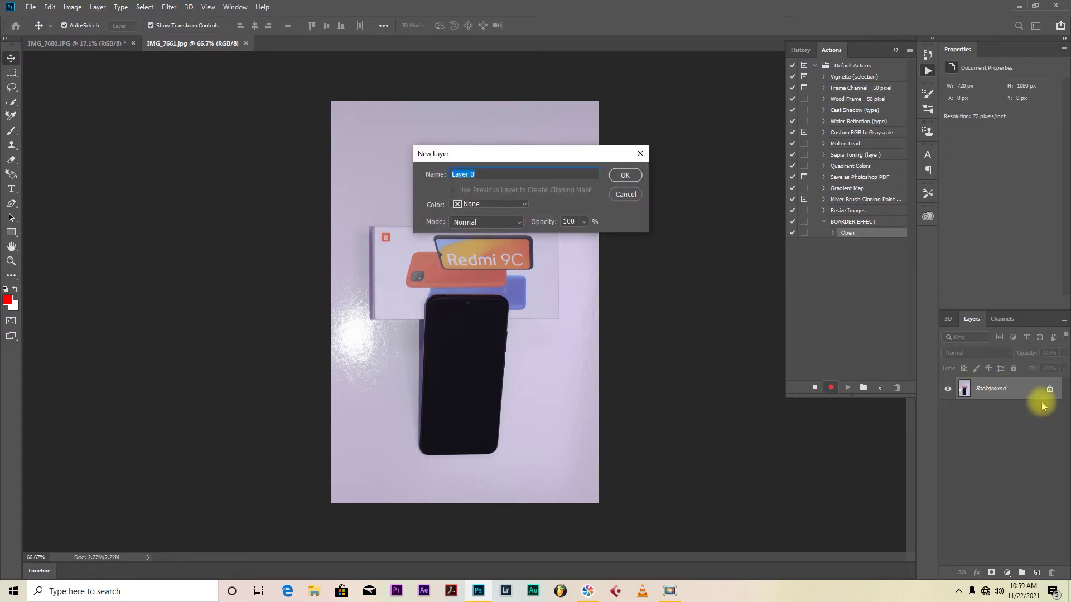
{"action": "left_click", "coordinate": [636, 180]}
{"action": "left_click", "coordinate": [686, 296]}
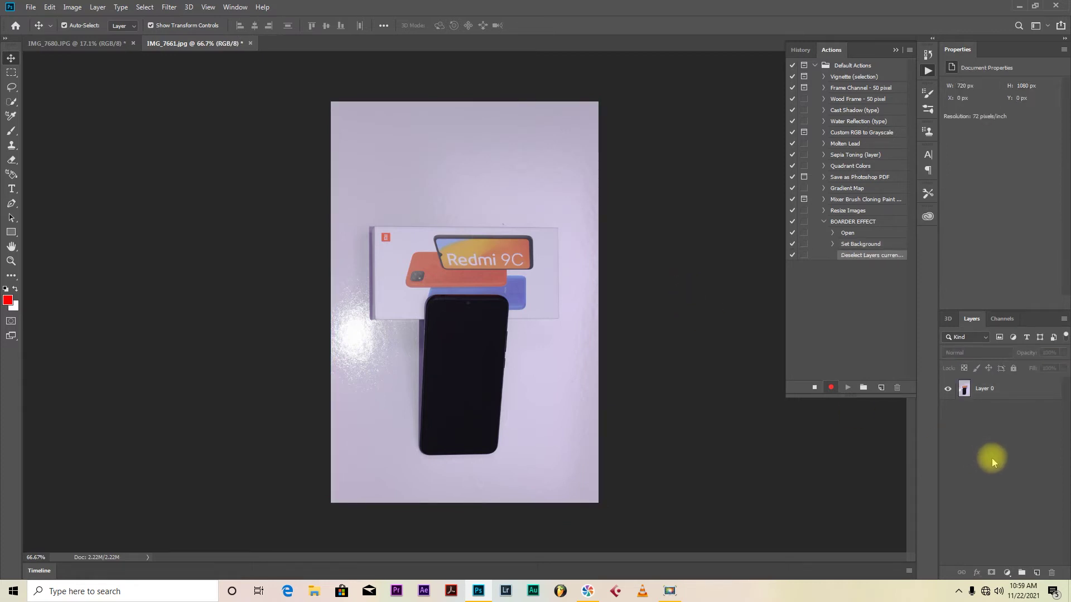
- Add a white inside stroke of 38 px to Layer 0 as the photo border, then deselect the layer
{"action": "left_click", "coordinate": [983, 389]}
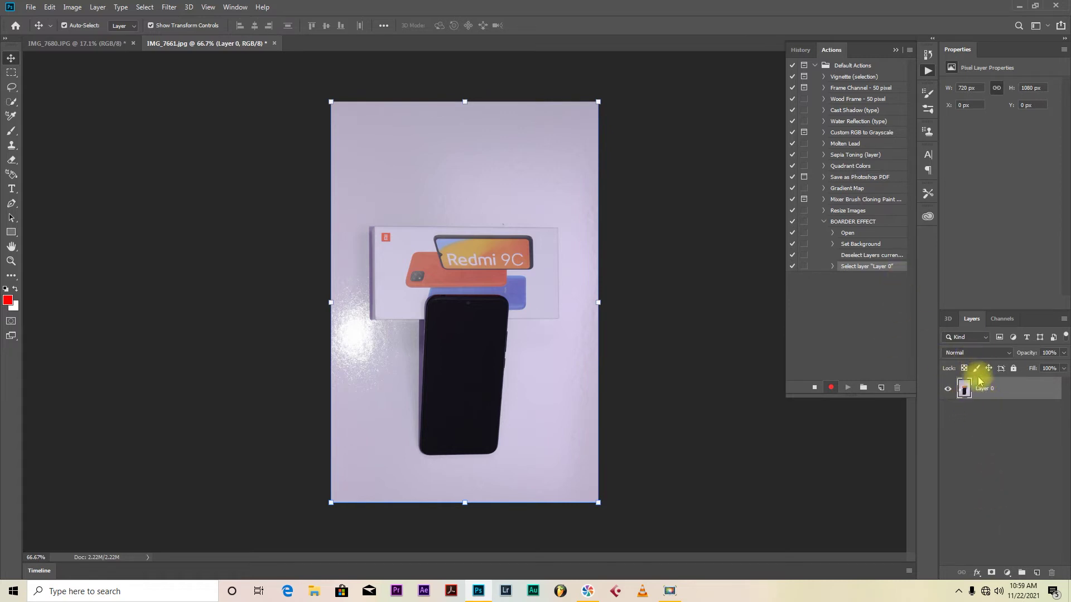
{"action": "left_click", "coordinate": [977, 575]}
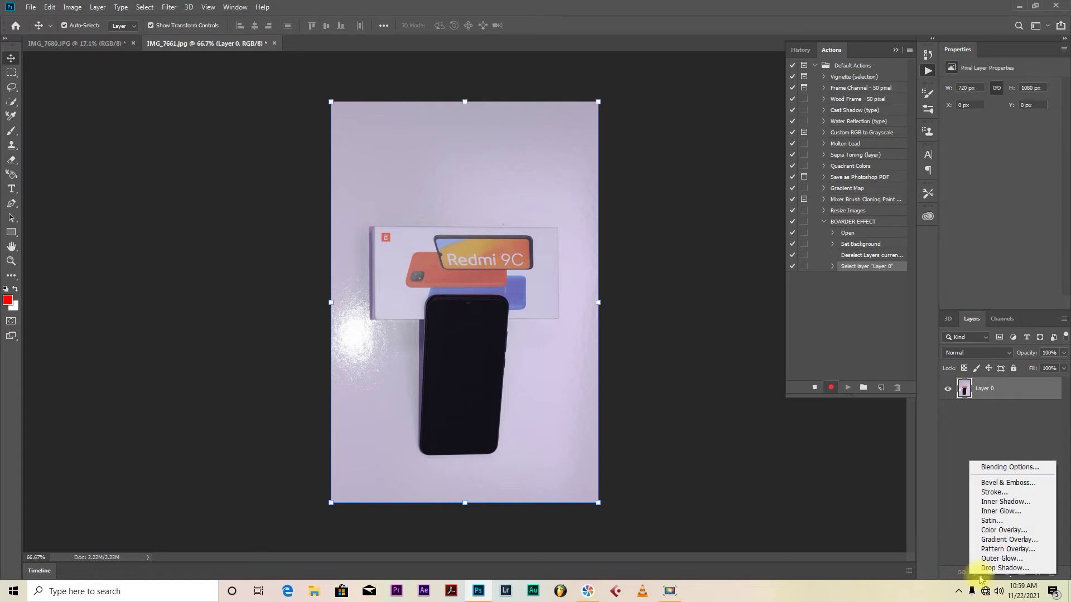
{"action": "left_click", "coordinate": [993, 493]}
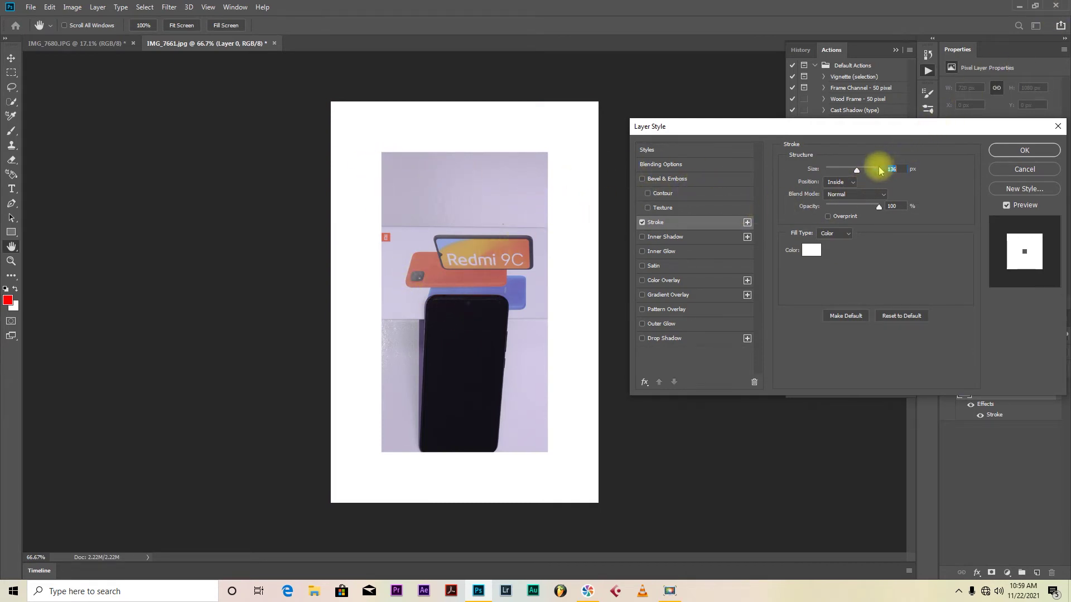
{"action": "left_click_drag", "start_coordinate": [859, 173], "coordinate": [837, 181]}
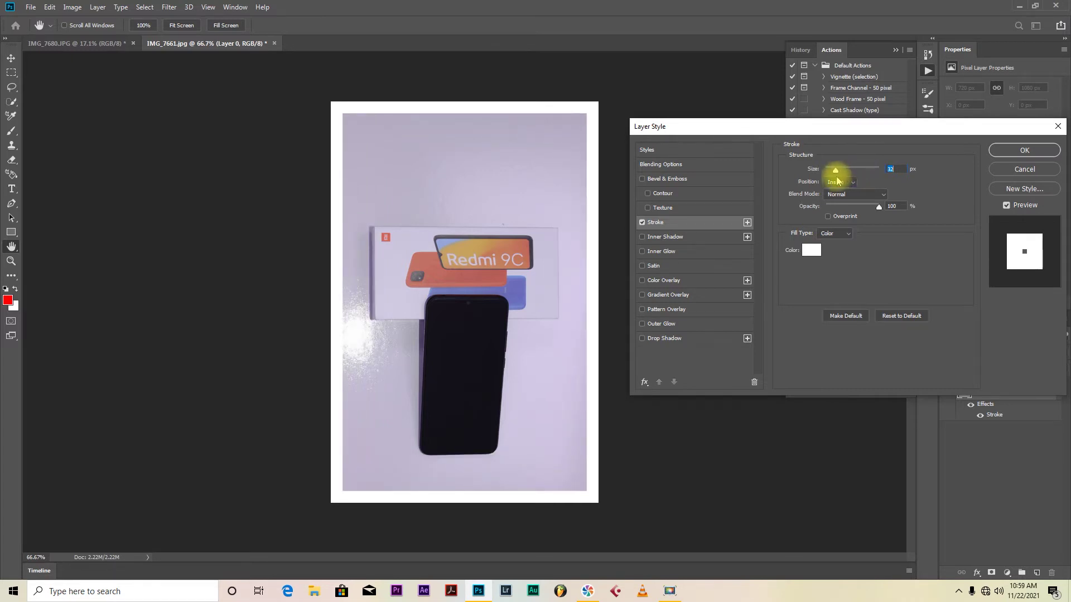
{"action": "left_click_drag", "start_coordinate": [837, 181], "coordinate": [839, 181]}
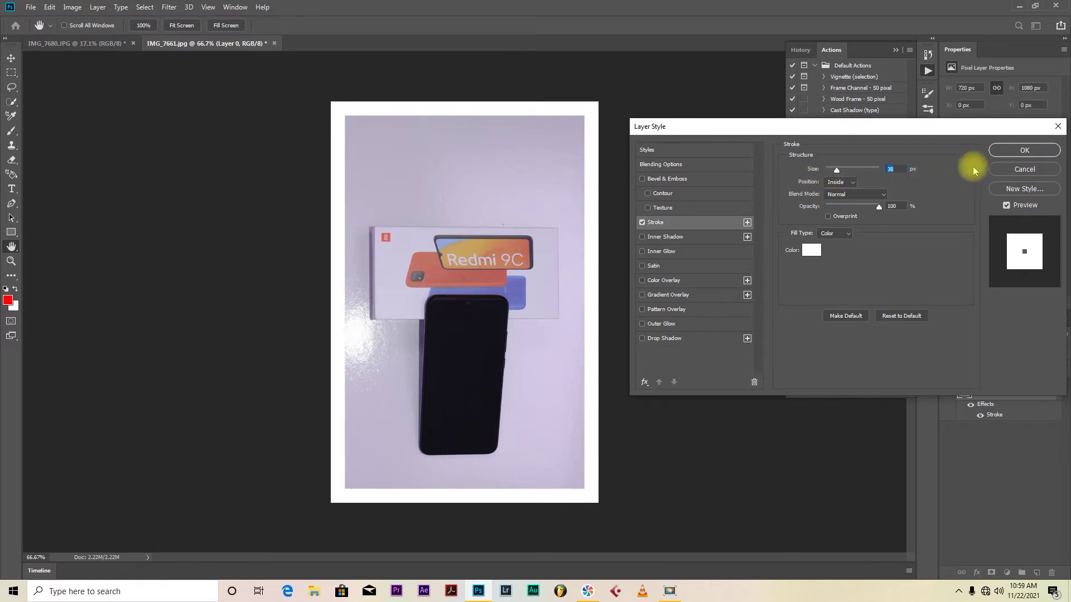
{"action": "left_click", "coordinate": [1011, 151]}
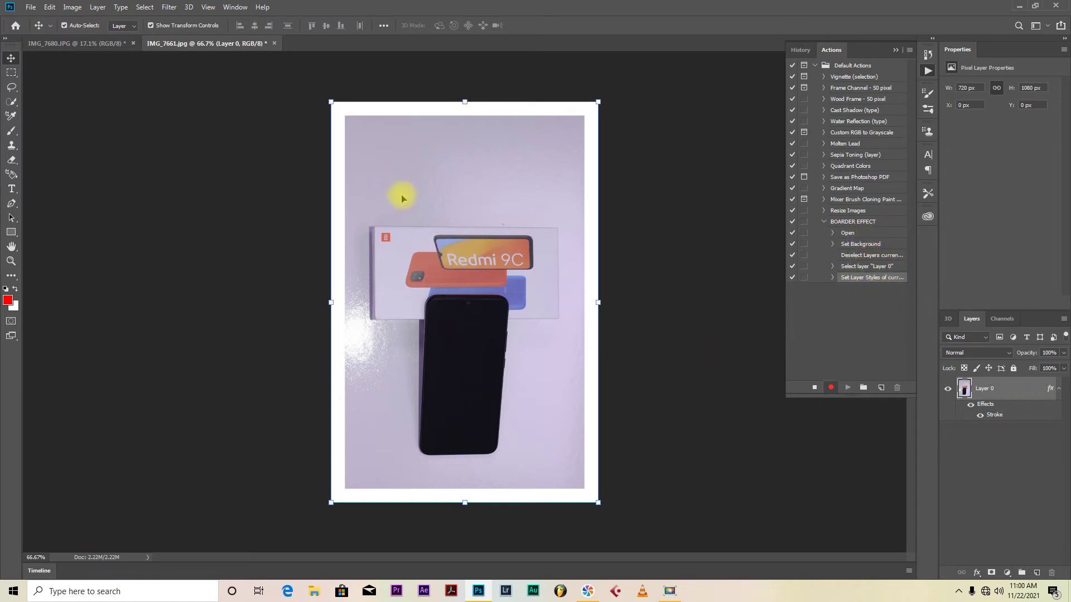
{"action": "left_click", "coordinate": [658, 240]}
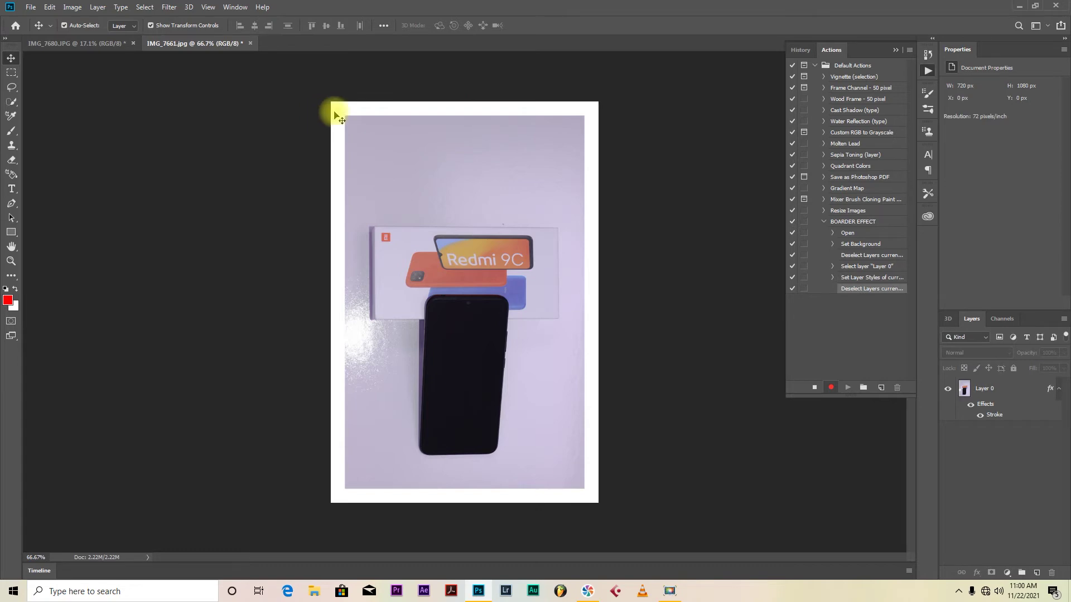
- Start saving the bordered photo under a new location, with JPEG as the file format
{"action": "left_click", "coordinate": [31, 8]}
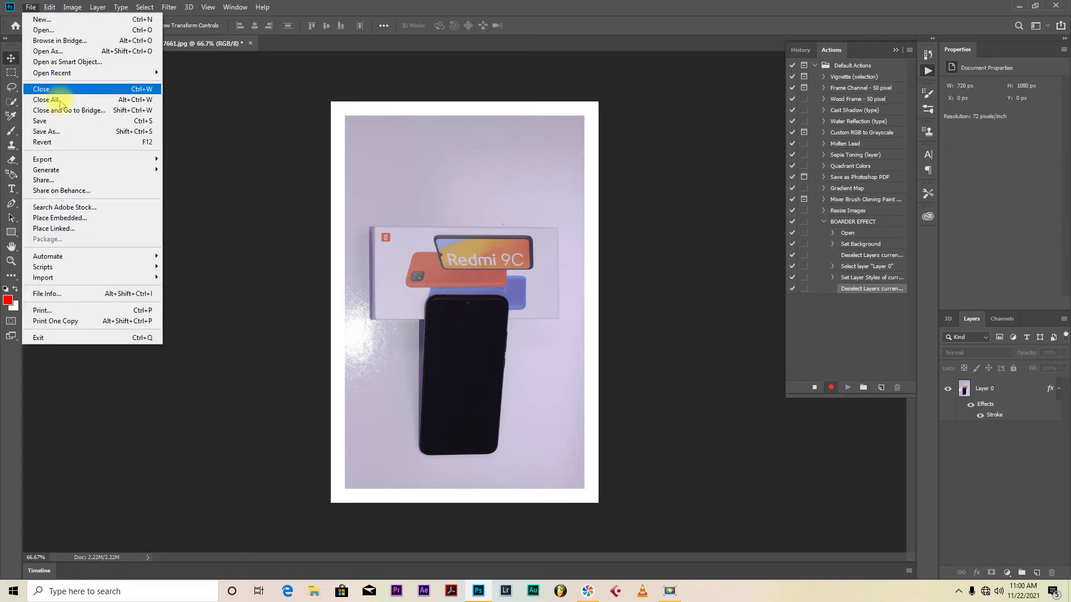
{"action": "left_click", "coordinate": [61, 132]}
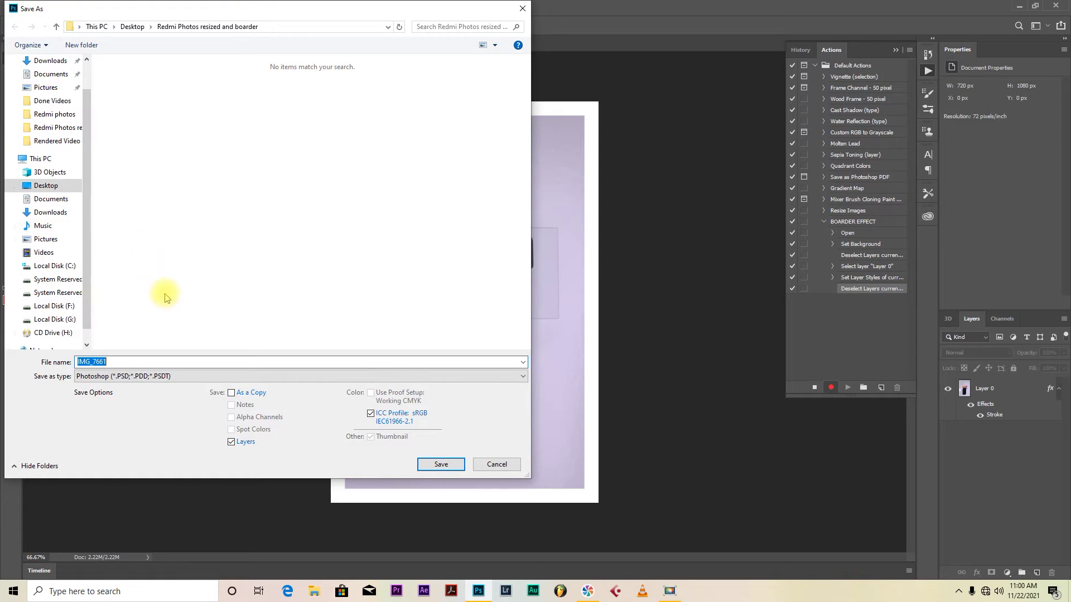
{"action": "left_click", "coordinate": [174, 379]}
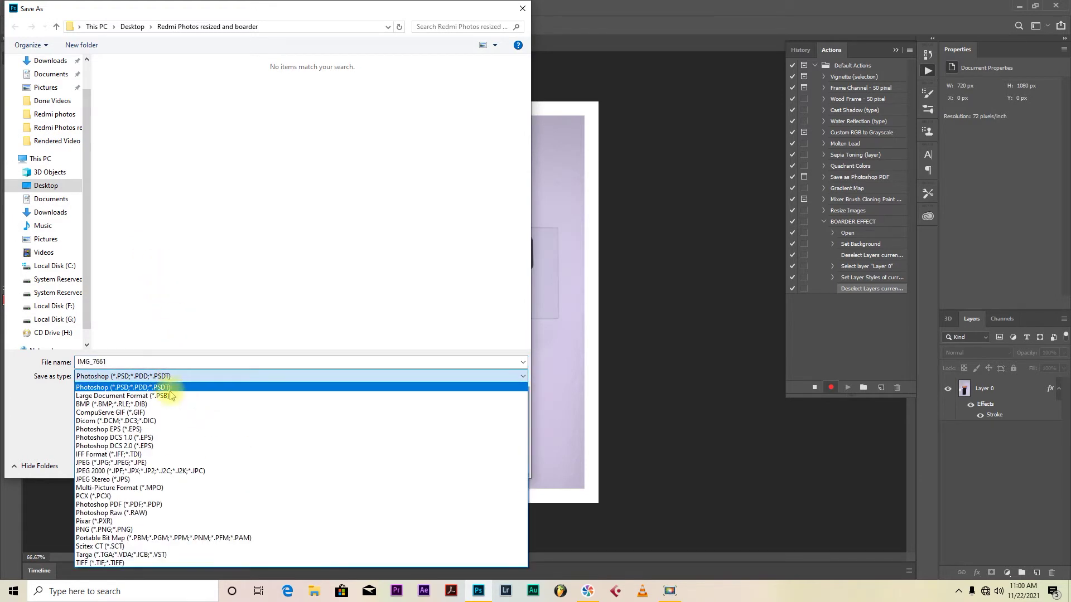
{"action": "left_click", "coordinate": [160, 464]}
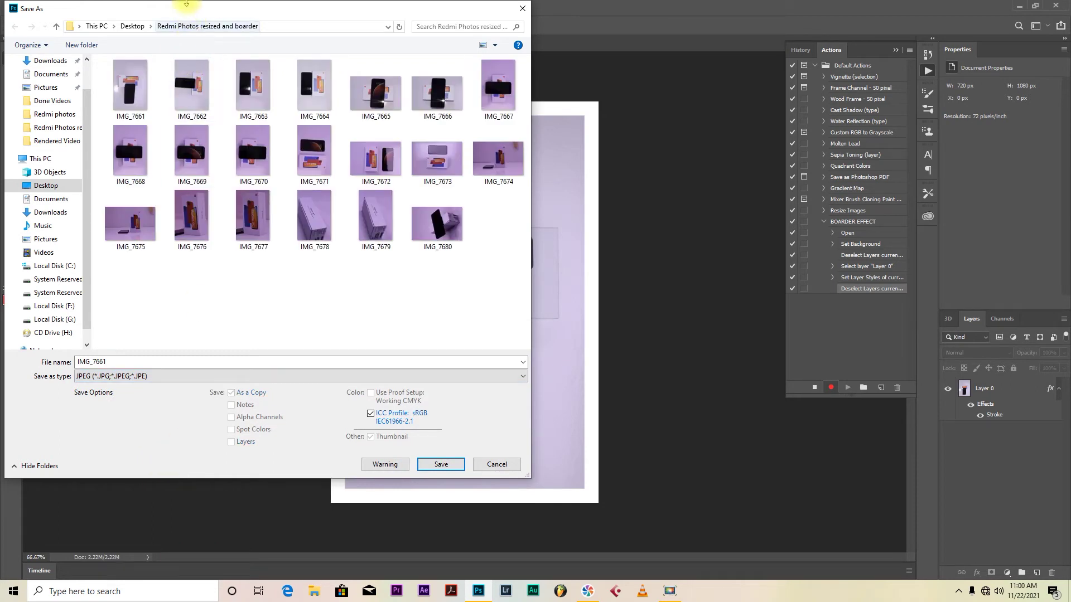
- Create a new folder named REDMI BOARDER on the Desktop for the saved photos
{"action": "left_click", "coordinate": [134, 26]}
{"action": "right_click", "coordinate": [182, 177]}
{"action": "mouse_move", "coordinate": [229, 295]}
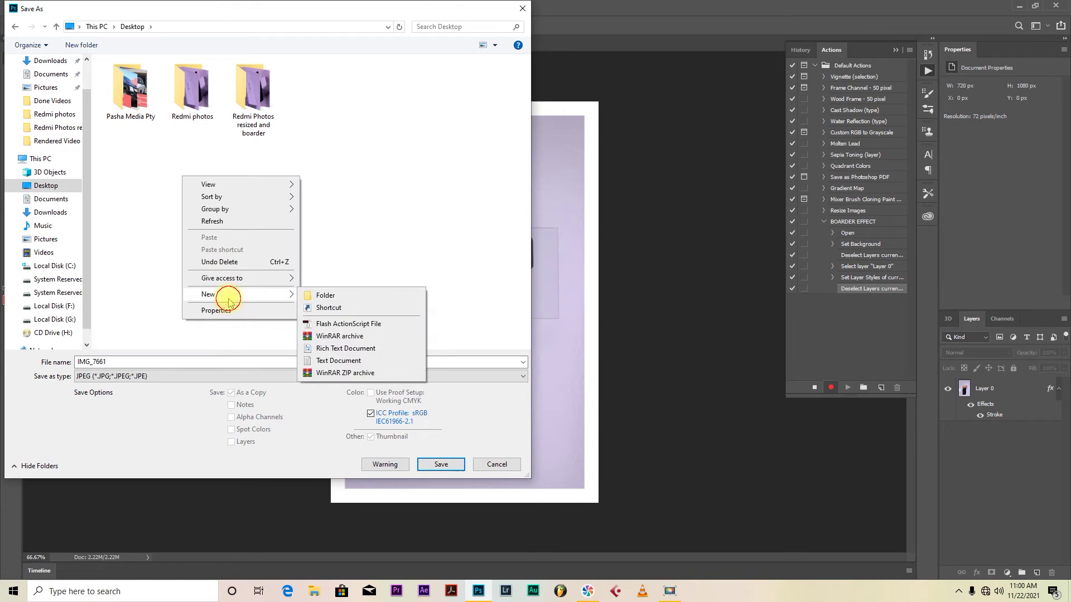
{"action": "left_click", "coordinate": [313, 297]}
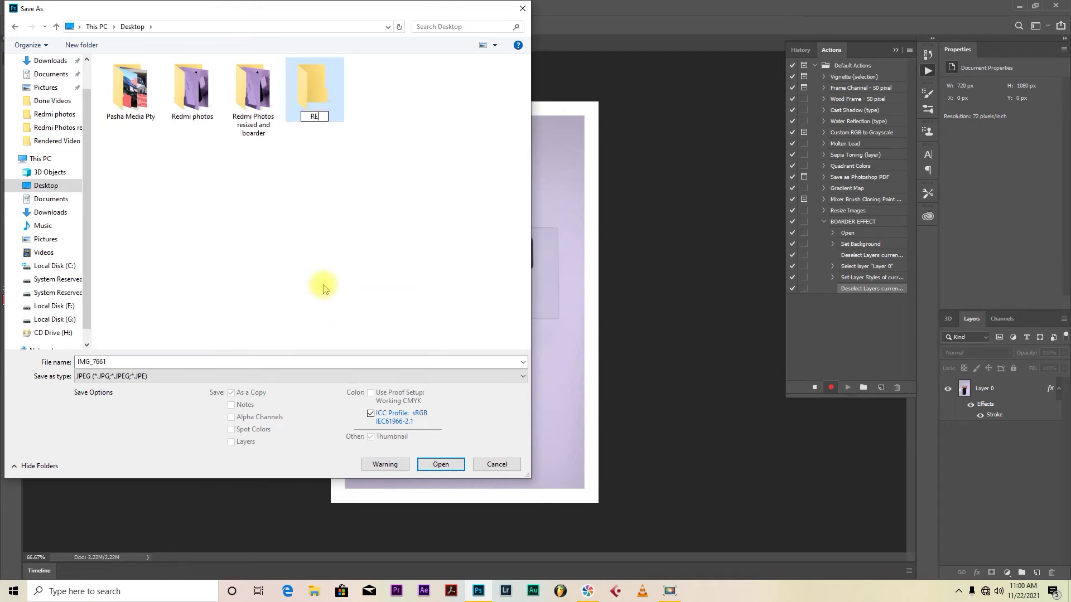
{"action": "type", "text": "REDMI "}
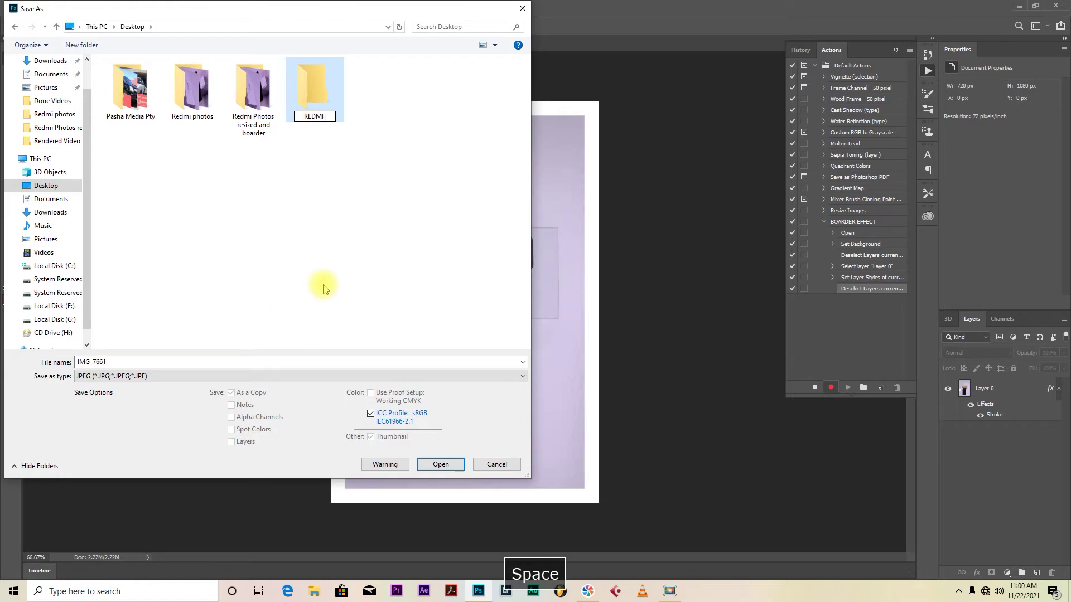
{"action": "type", "text": "BOARDER"}
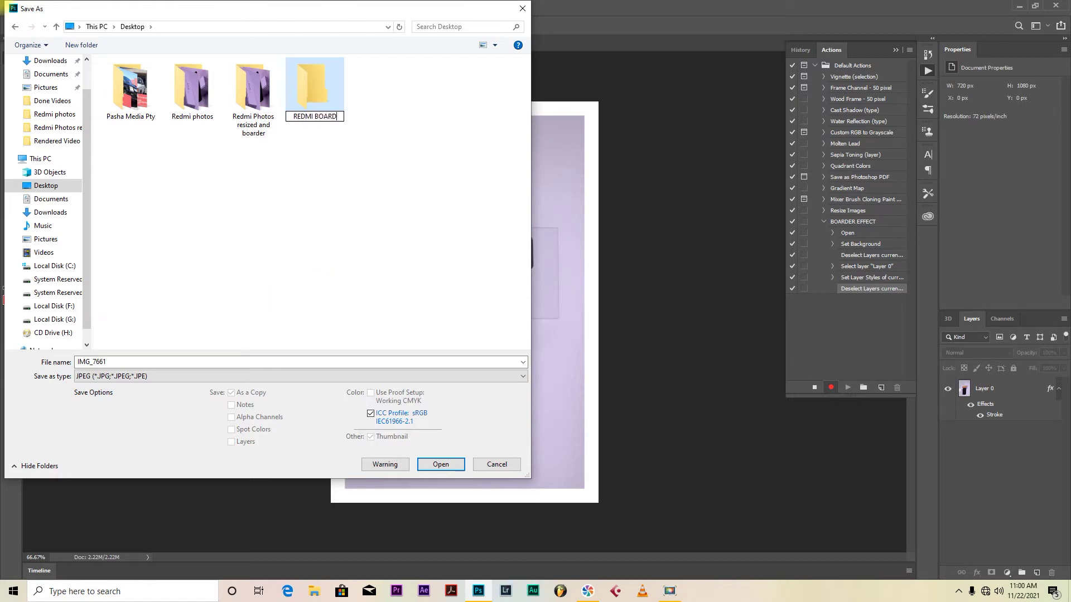
{"action": "left_click", "coordinate": [329, 262]}
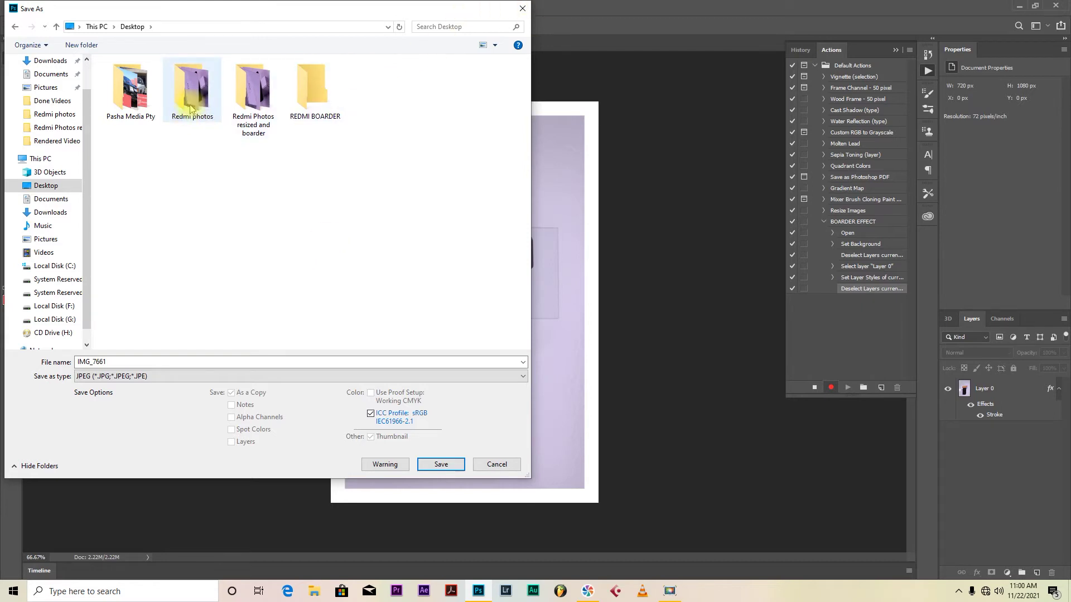
- Save IMG_7661 as a JPEG inside the REDMI BOARDER folder at Maximum quality 12 with Baseline ("Standard") format
{"action": "double_click", "coordinate": [314, 92]}
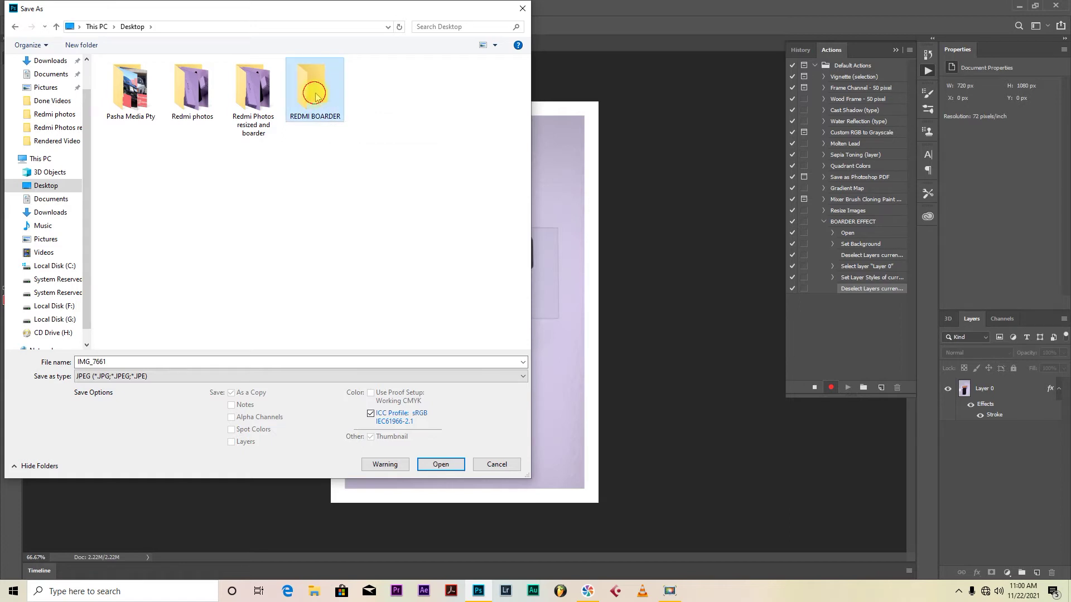
{"action": "left_click", "coordinate": [440, 465]}
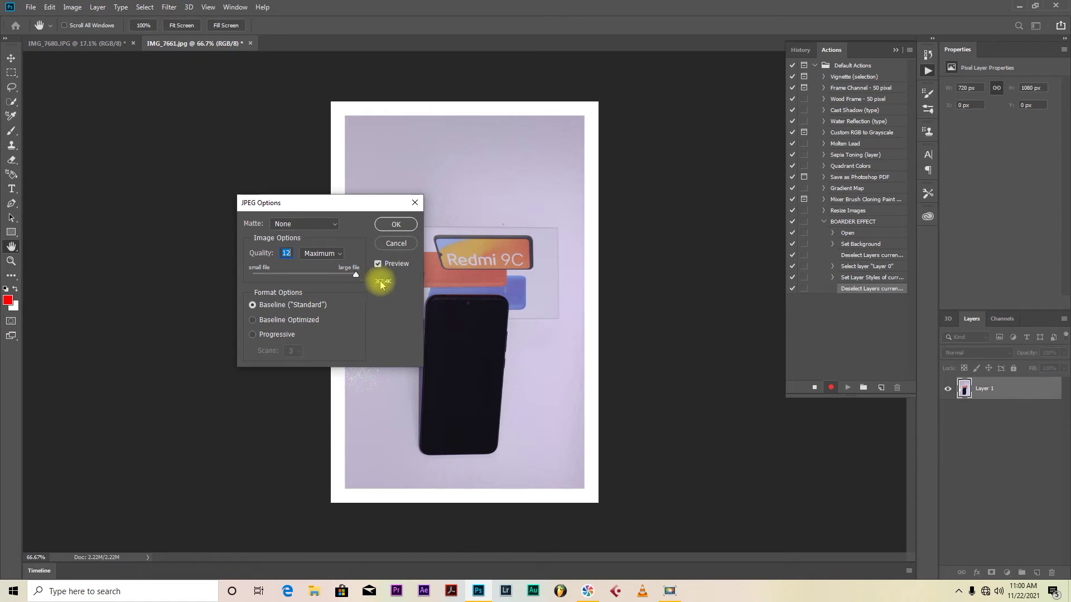
{"action": "left_click", "coordinate": [404, 224]}
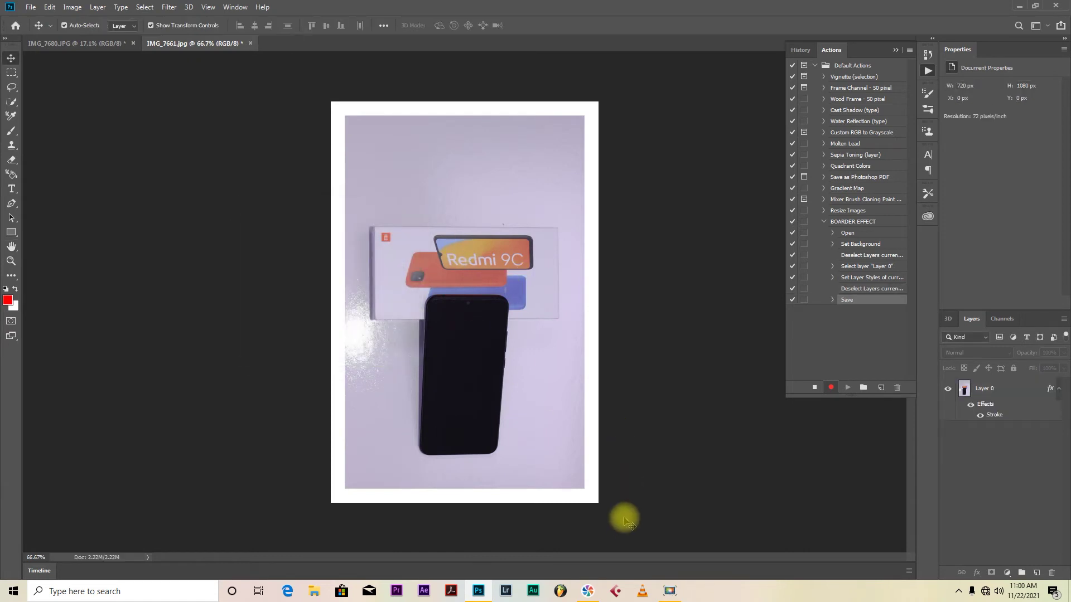
- Switch to File Explorer and delete IMG_7661 from the REDMI BOARDER folder on the Desktop
{"action": "left_click", "coordinate": [315, 592]}
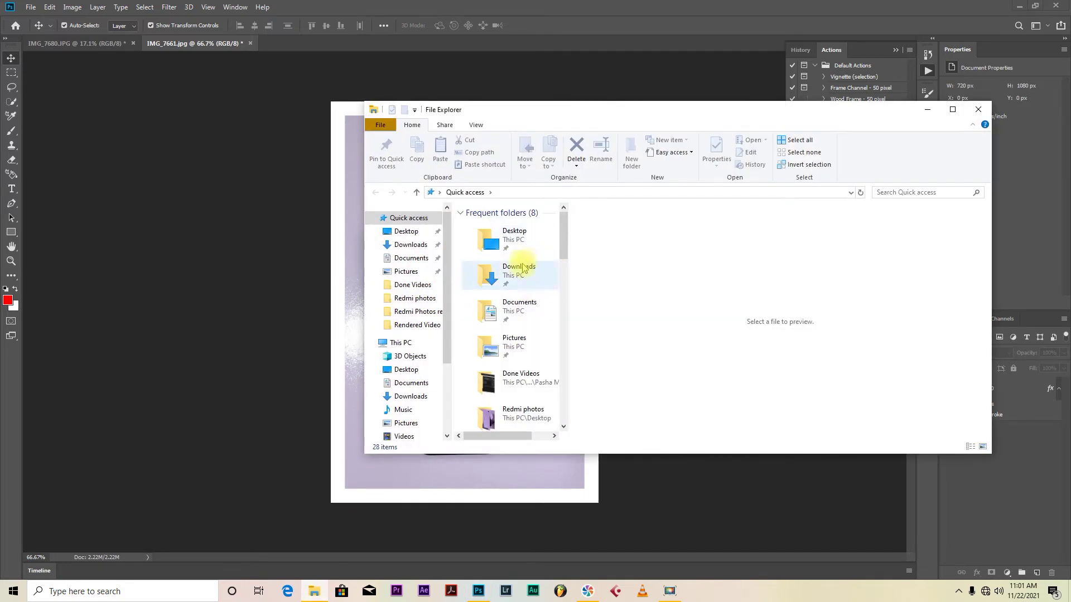
{"action": "left_click", "coordinate": [526, 247]}
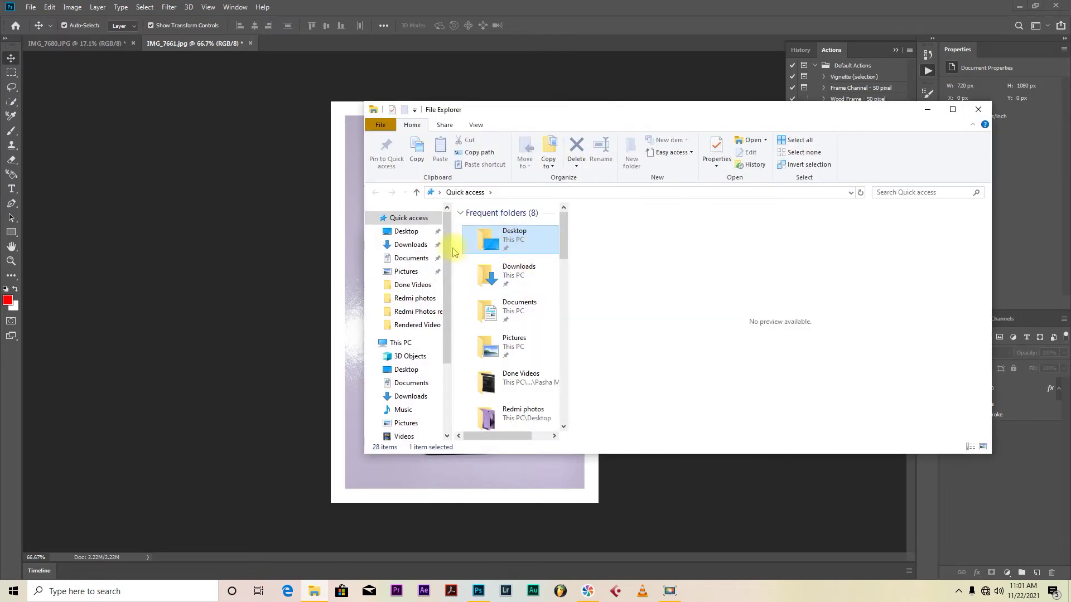
{"action": "double_click", "coordinate": [510, 244]}
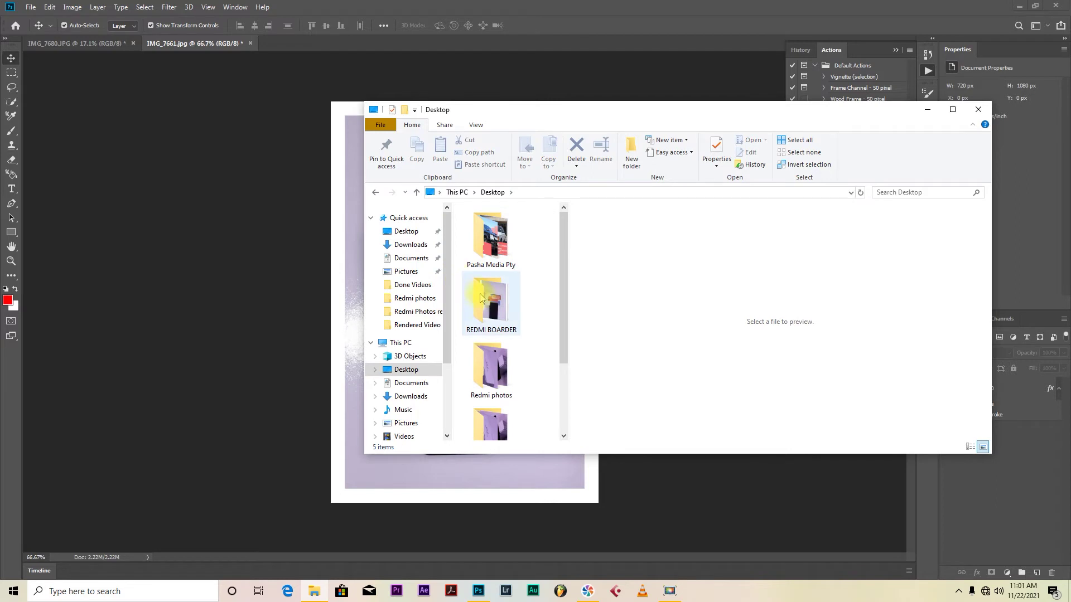
{"action": "left_click", "coordinate": [496, 319]}
{"action": "double_click", "coordinate": [496, 319]}
{"action": "left_click", "coordinate": [497, 231]}
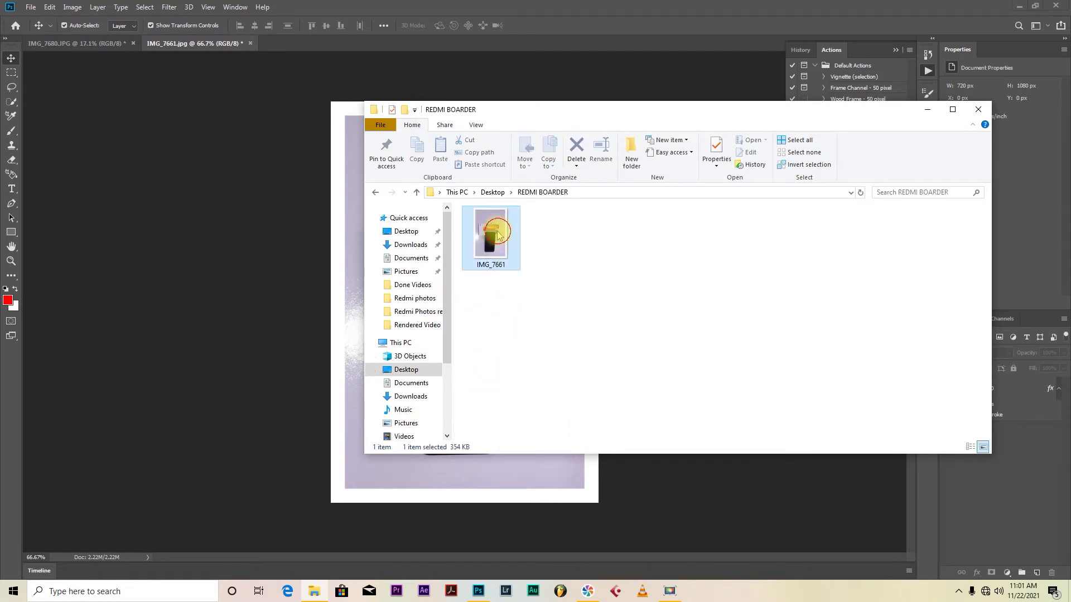
{"action": "key", "text": "Delete"}
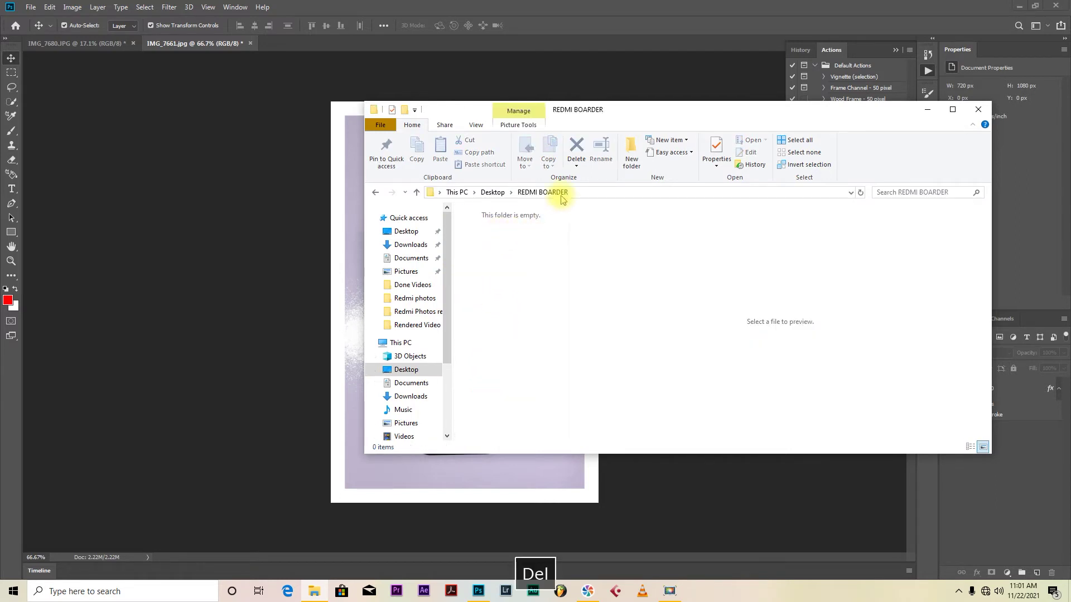
- Return to Photoshop and close the IMG_7661.jpg document without saving its changes
{"action": "left_click", "coordinate": [663, 26]}
{"action": "key", "text": "space"}
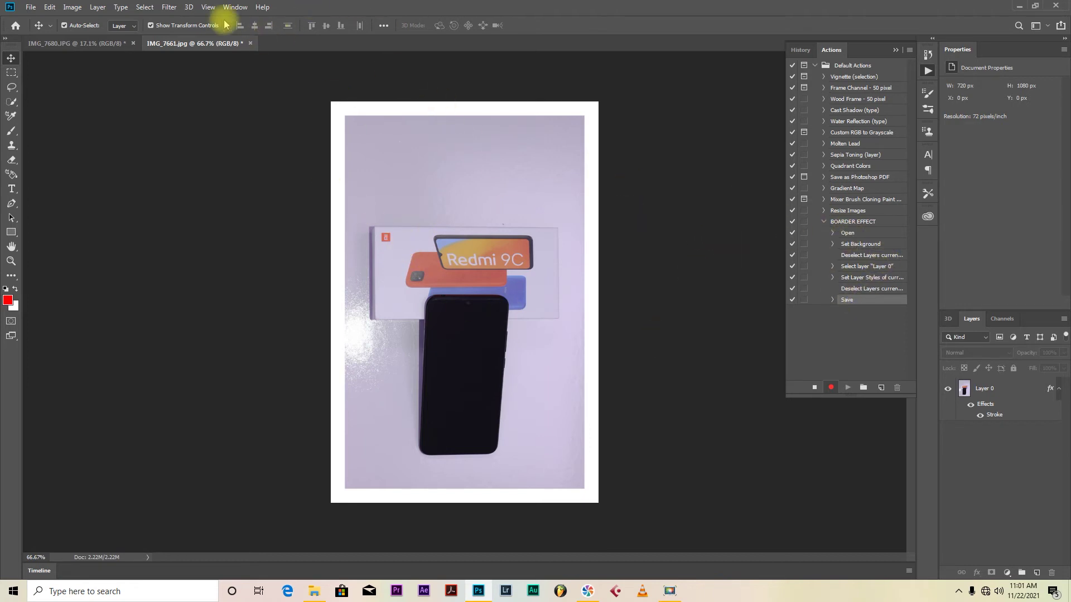
{"action": "left_click", "coordinate": [250, 43]}
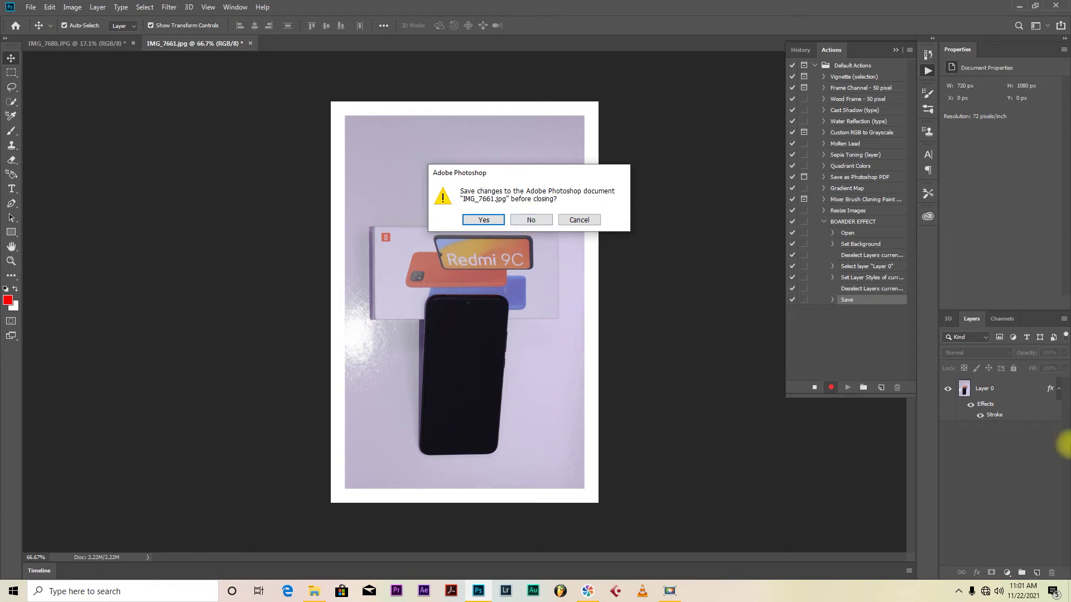
{"action": "left_click", "coordinate": [532, 221]}
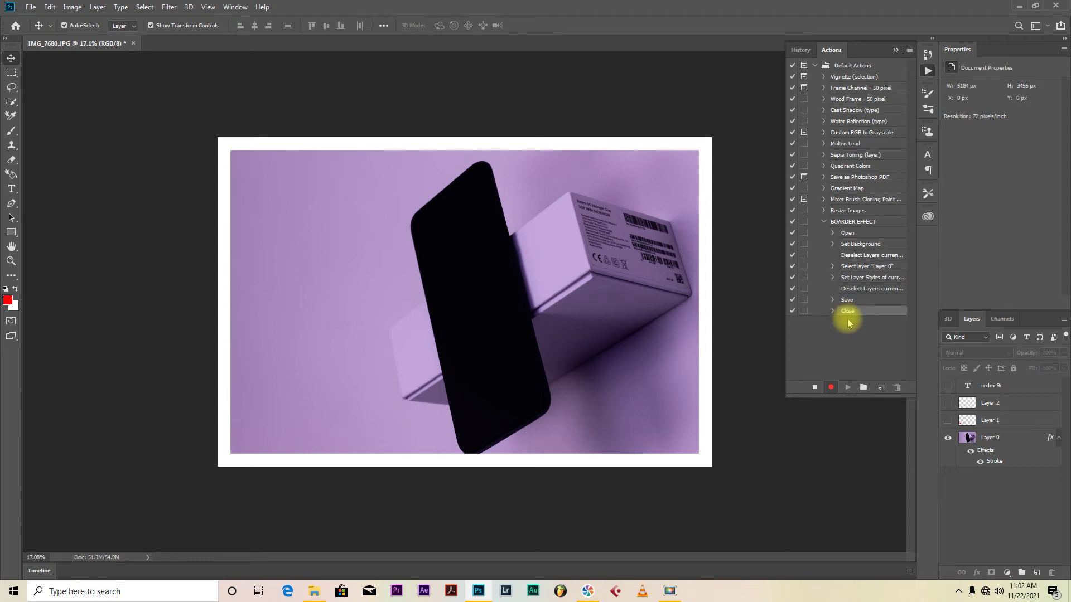
- Stop recording the BOARDER EFFECT action and collapse its list of recorded commands
{"action": "left_click", "coordinate": [815, 389]}
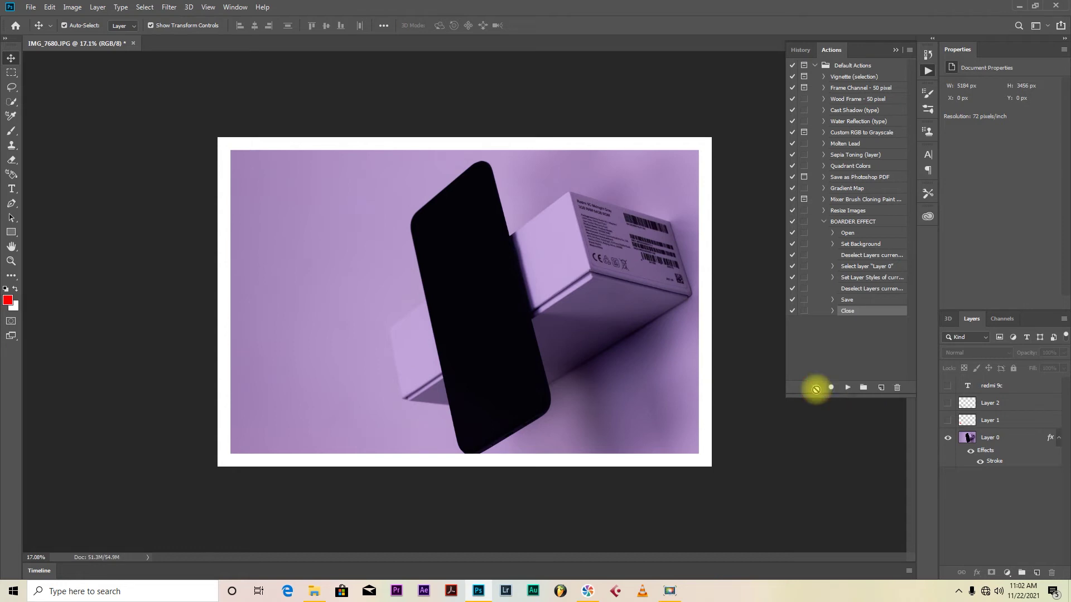
{"action": "left_click", "coordinate": [824, 222]}
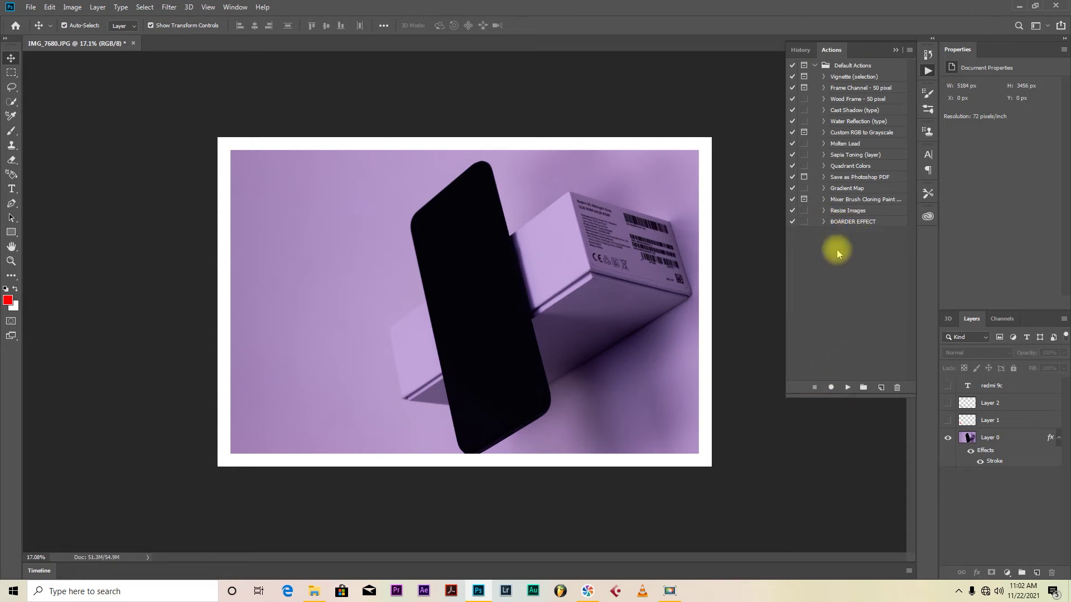
{"action": "left_click", "coordinate": [825, 222]}
{"action": "left_click", "coordinate": [825, 223]}
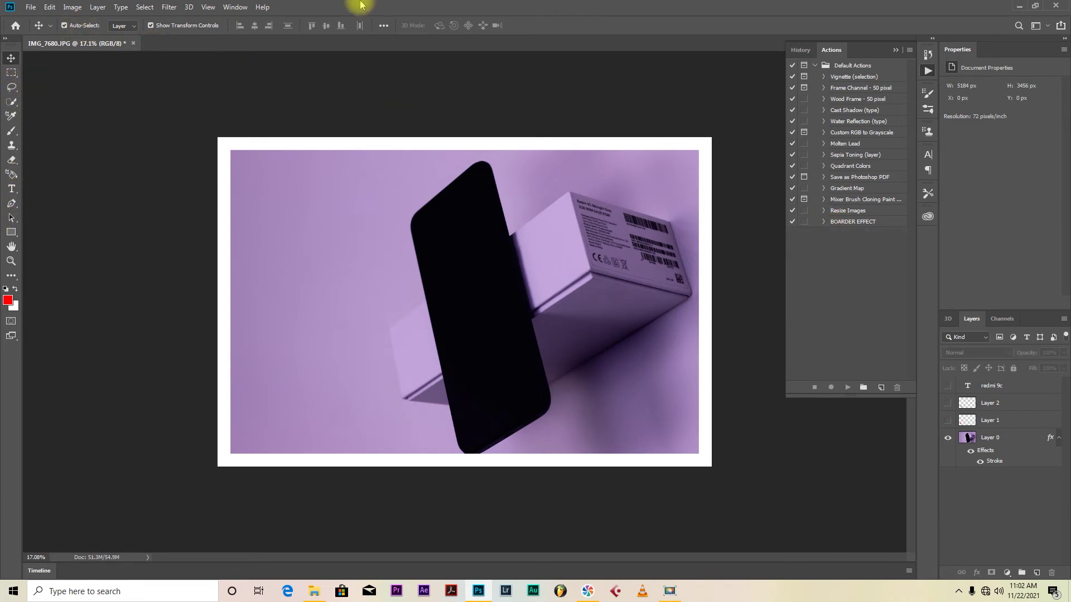
- Start a Batch automation and set it to play the BOARDER EFFECT action from the Default Actions set
{"action": "left_click", "coordinate": [50, 7]}
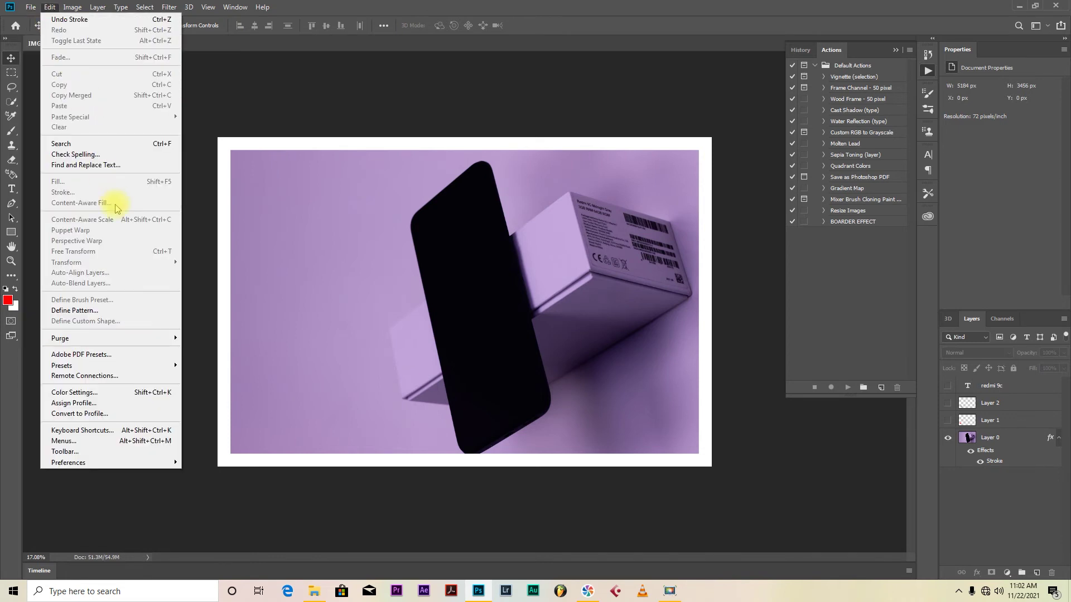
{"action": "mouse_move", "coordinate": [31, 7]}
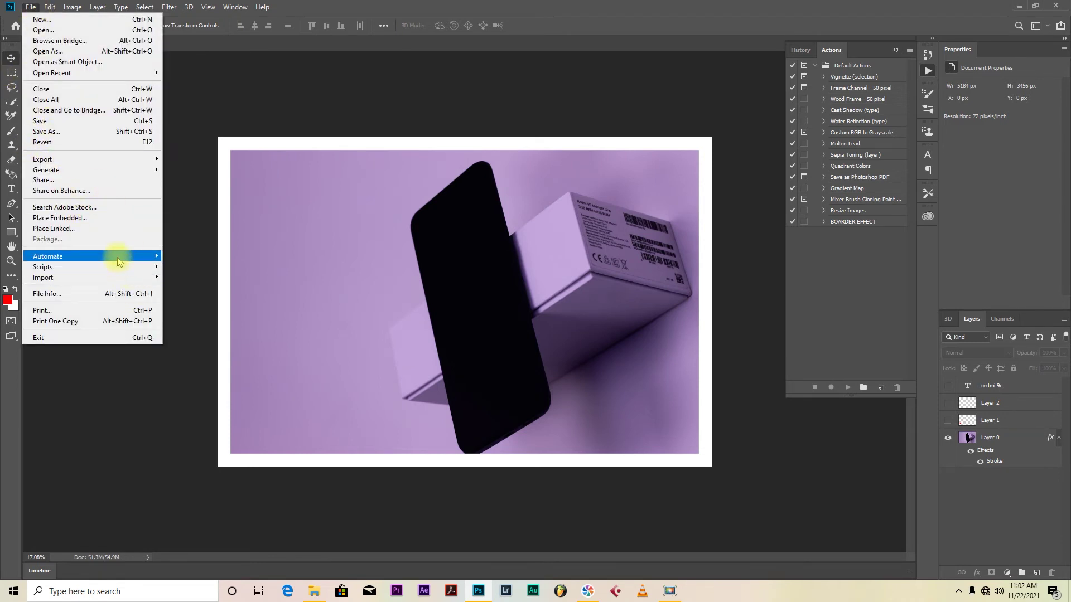
{"action": "mouse_move", "coordinate": [119, 262]}
{"action": "left_click", "coordinate": [185, 257]}
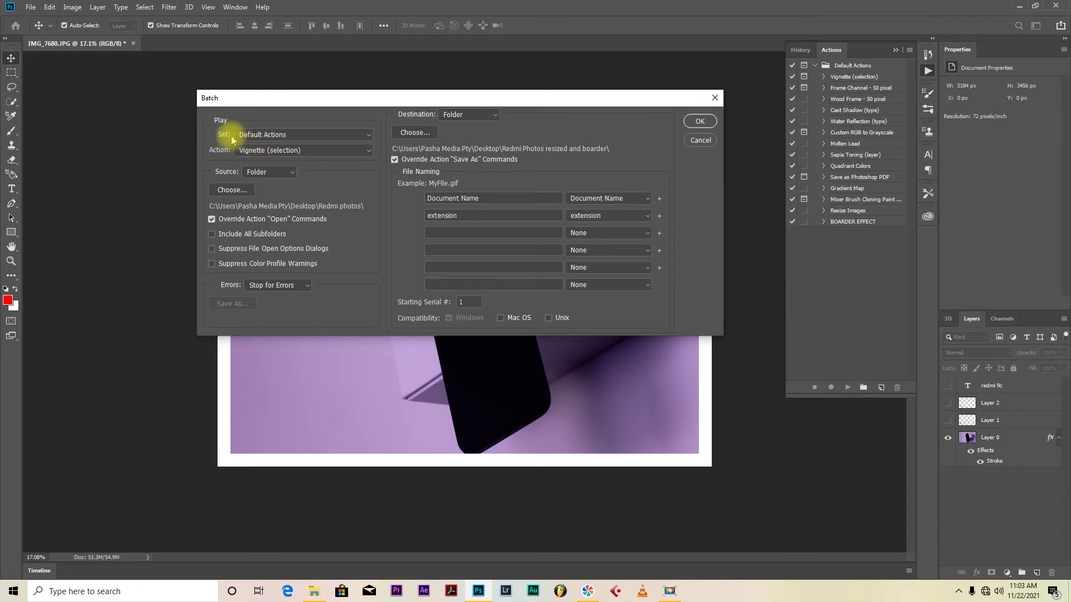
{"action": "left_click", "coordinate": [266, 138]}
{"action": "left_click", "coordinate": [266, 138]}
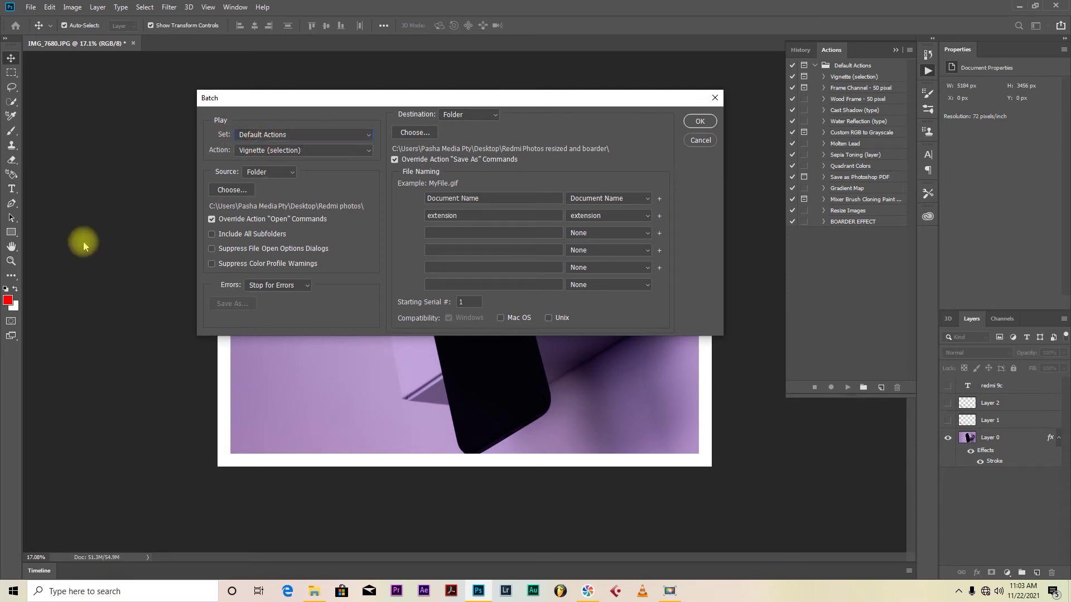
{"action": "left_click", "coordinate": [258, 150]}
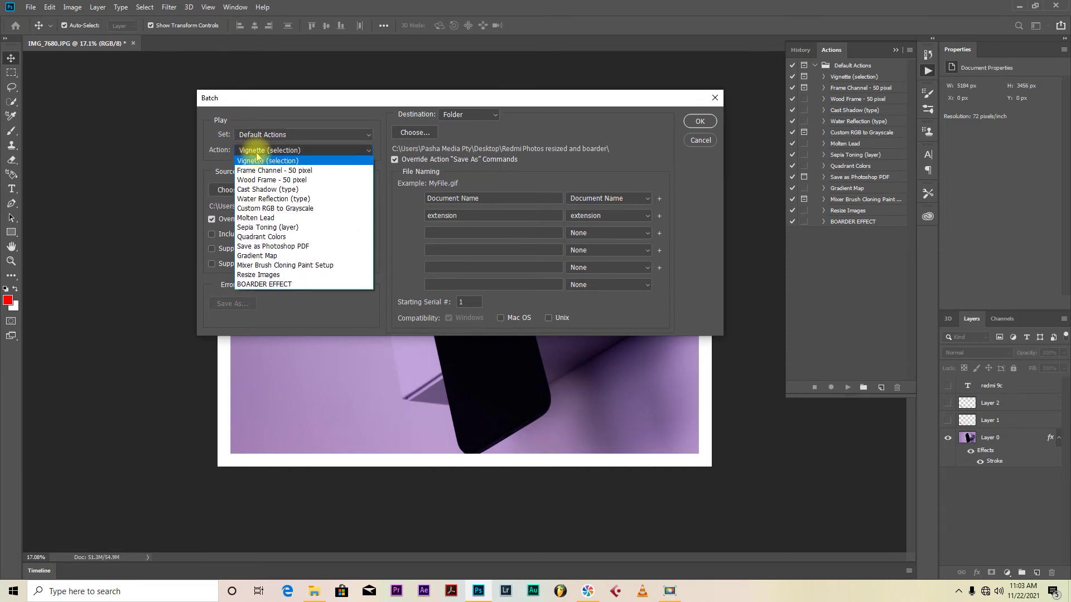
{"action": "left_click", "coordinate": [278, 285]}
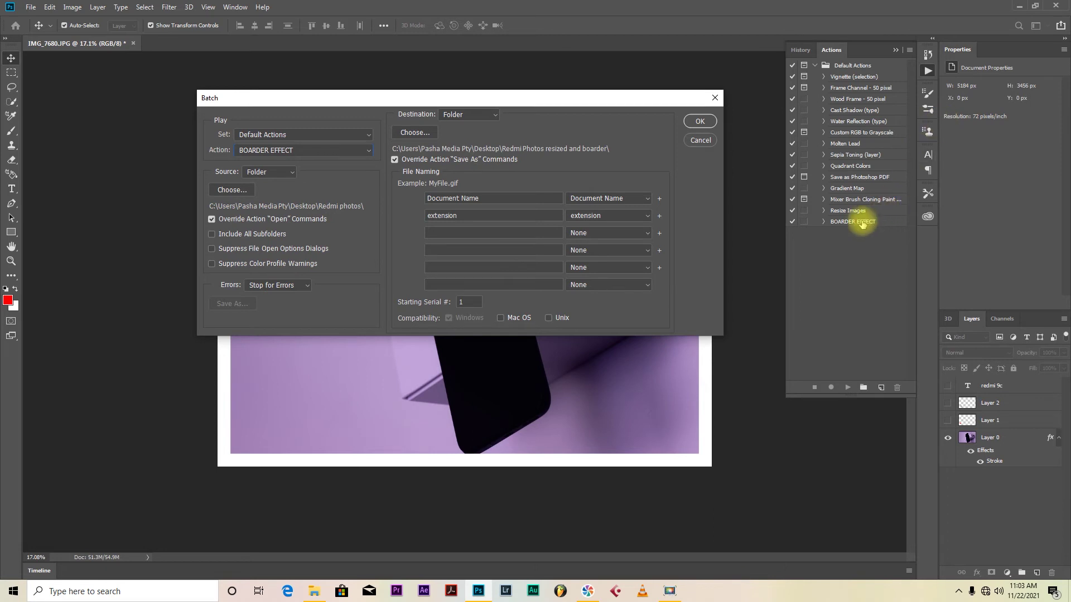
{"action": "left_click", "coordinate": [893, 50]}
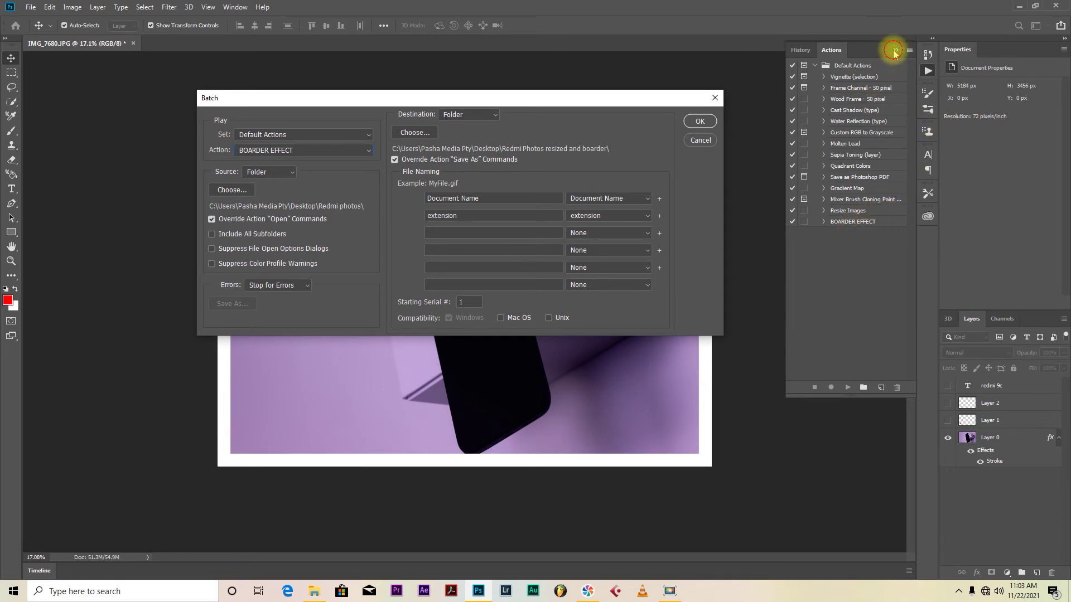
{"action": "left_click", "coordinate": [313, 152]}
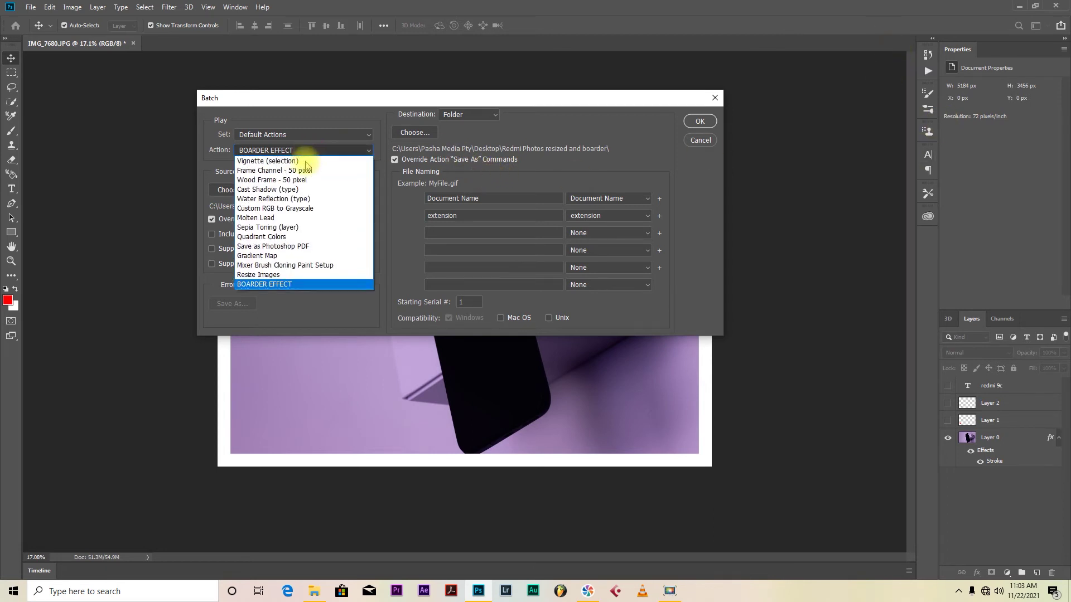
{"action": "left_click", "coordinate": [267, 285]}
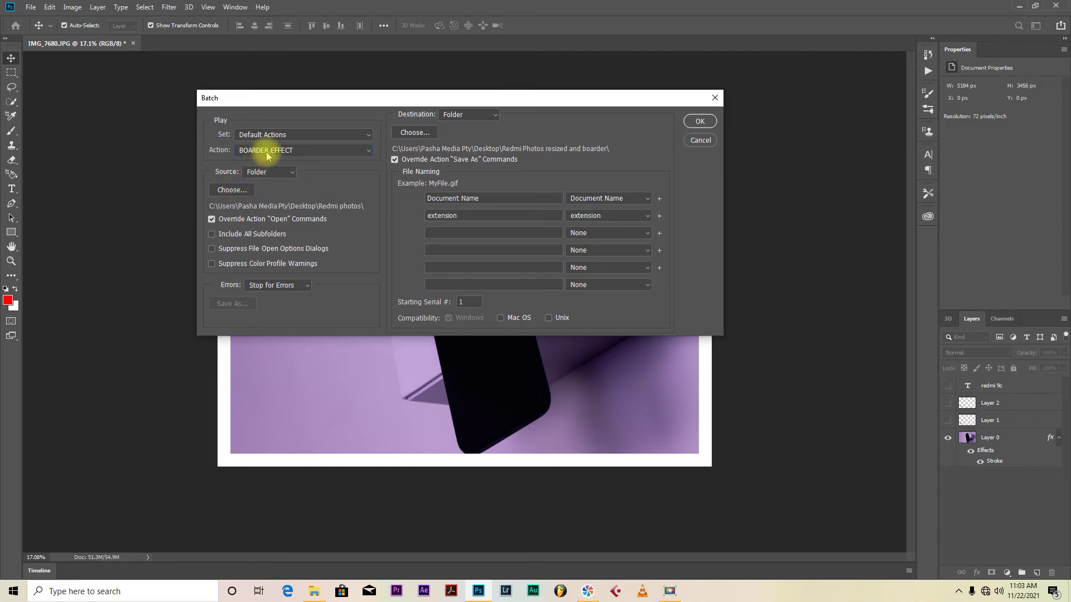
- Set the batch source folder to Redmi Photos resized and boarder on the Desktop
{"action": "left_click", "coordinate": [241, 192]}
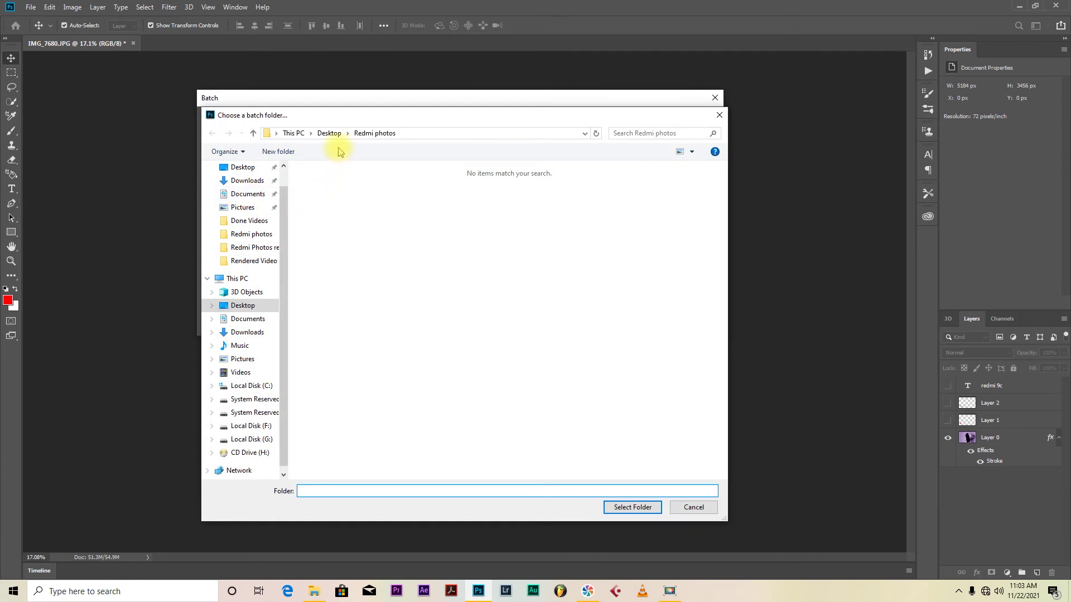
{"action": "left_click", "coordinate": [330, 134]}
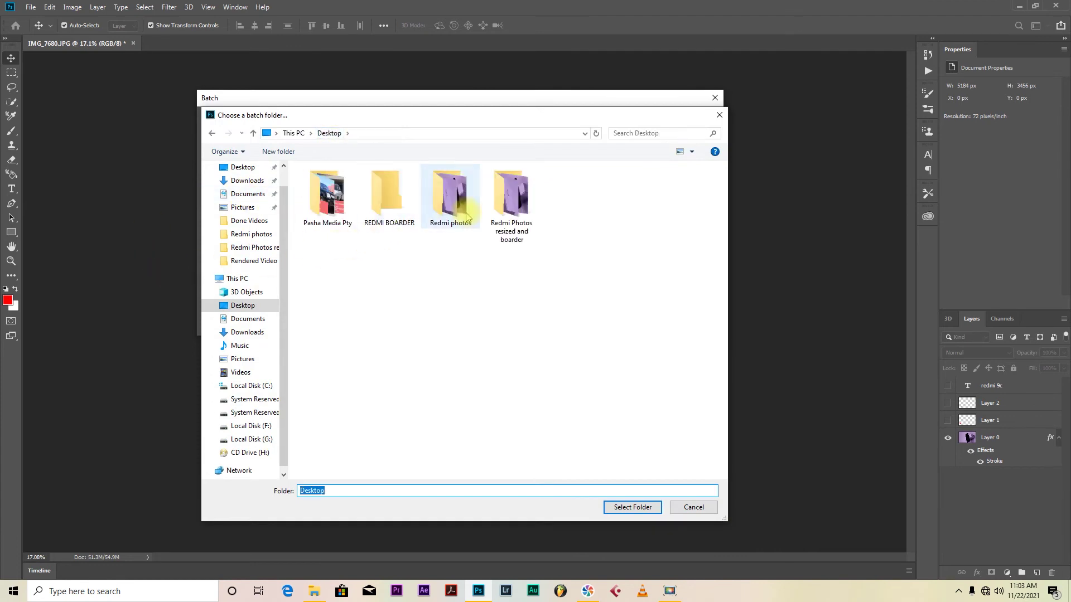
{"action": "left_click", "coordinate": [509, 214]}
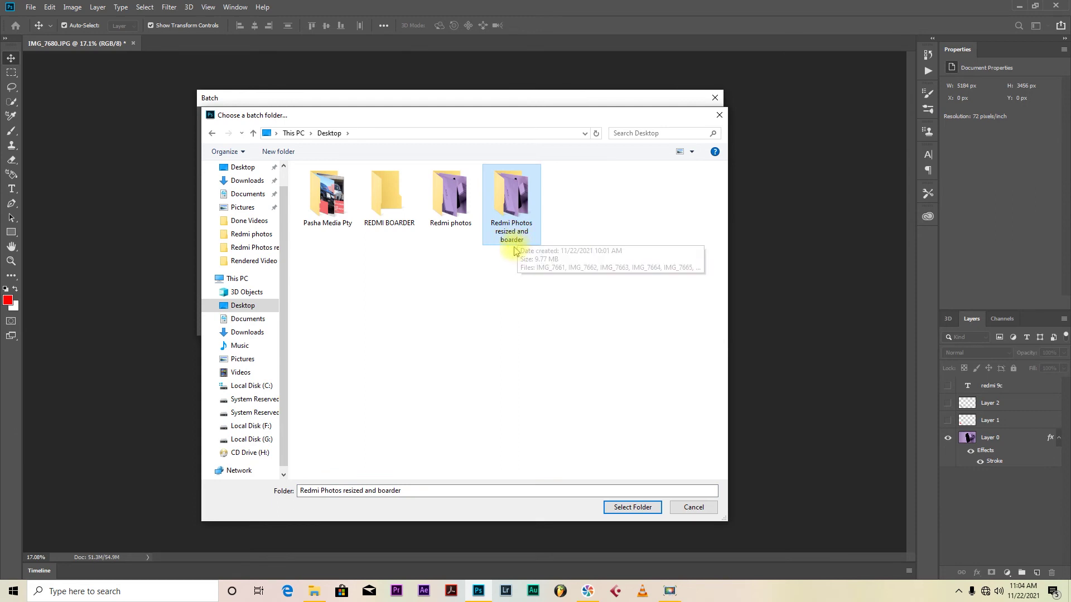
{"action": "left_click", "coordinate": [632, 507]}
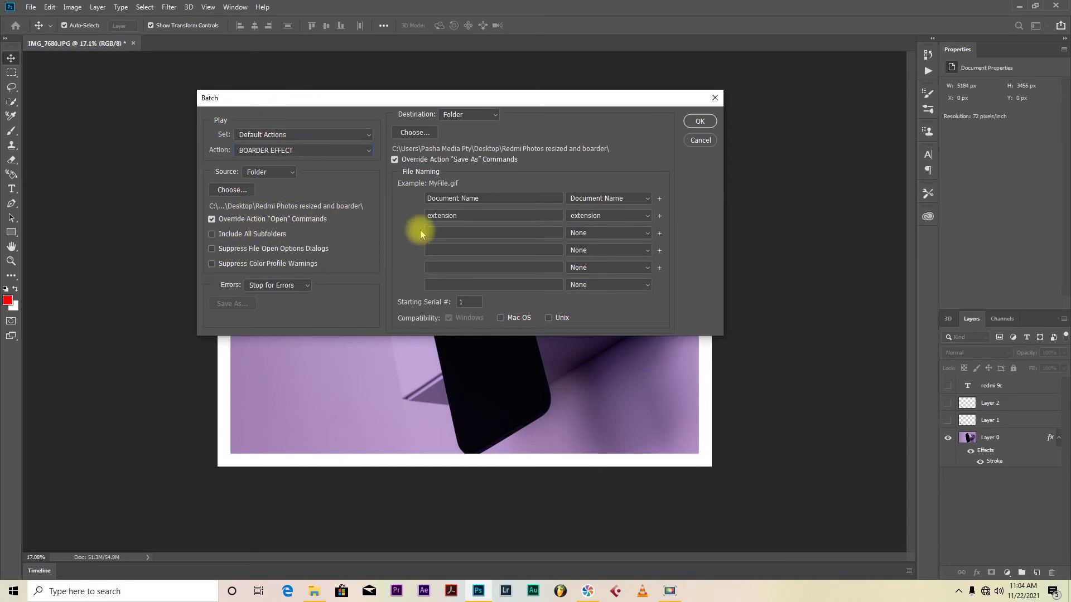
- Set the batch destination folder to REDMI BOARDER on the Desktop and run the batch
{"action": "left_click", "coordinate": [419, 134]}
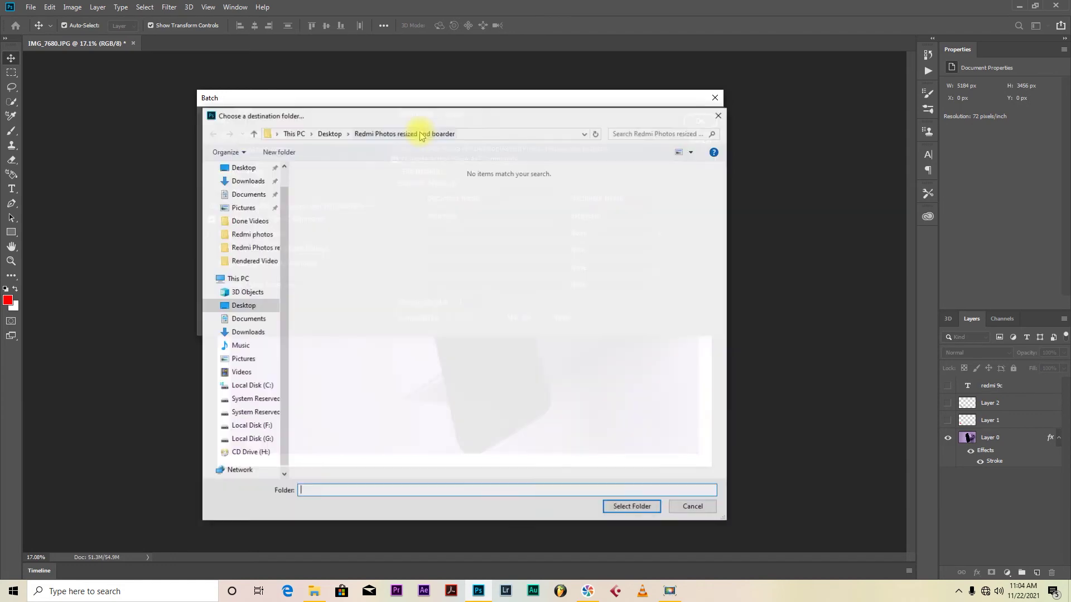
{"action": "left_click", "coordinate": [329, 134]}
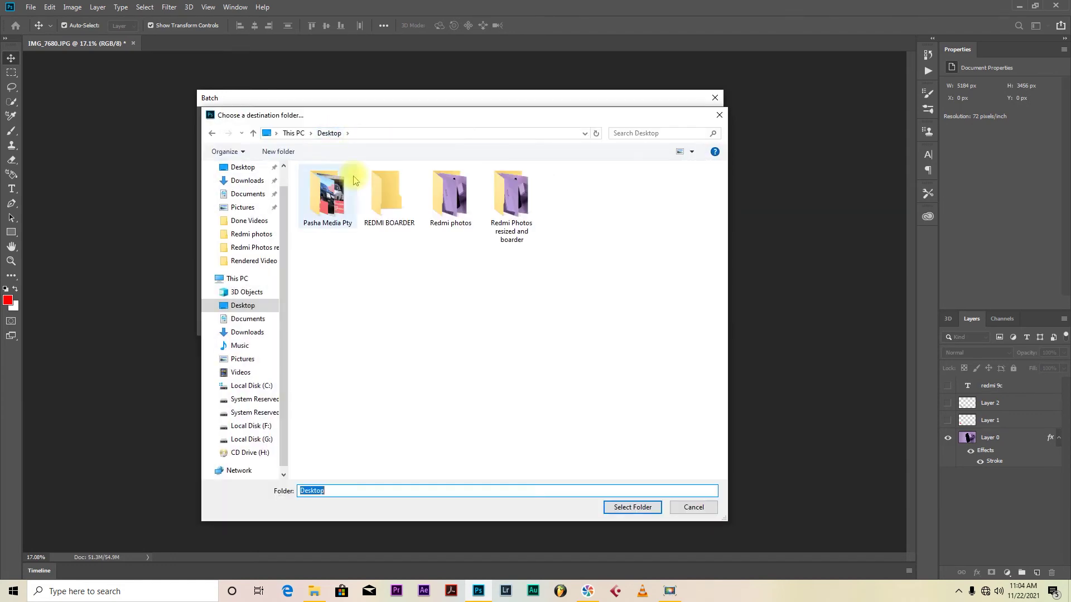
{"action": "left_click", "coordinate": [390, 213]}
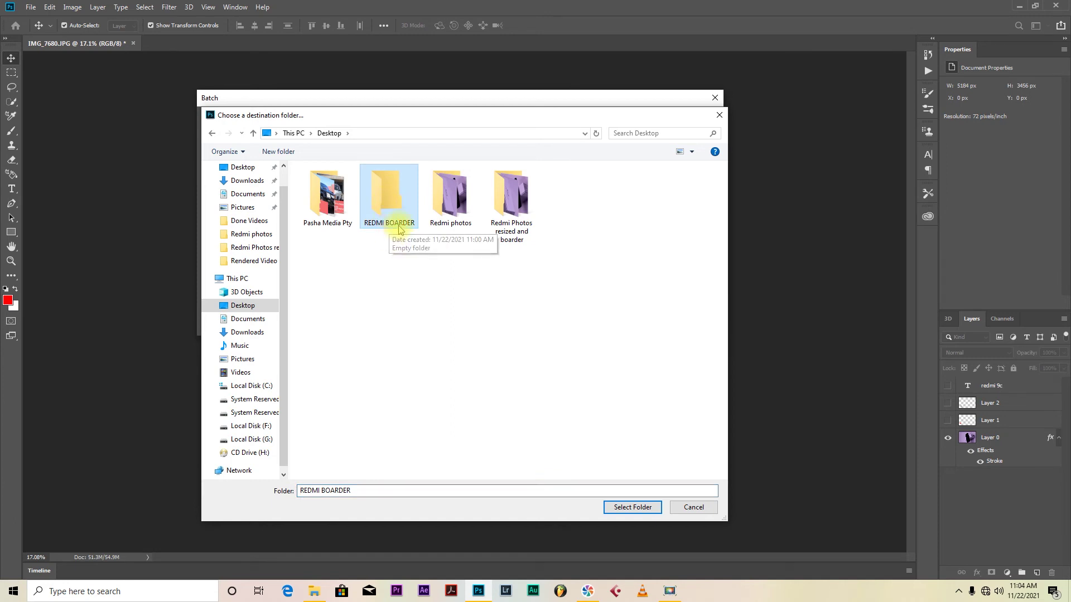
{"action": "left_click", "coordinate": [637, 508]}
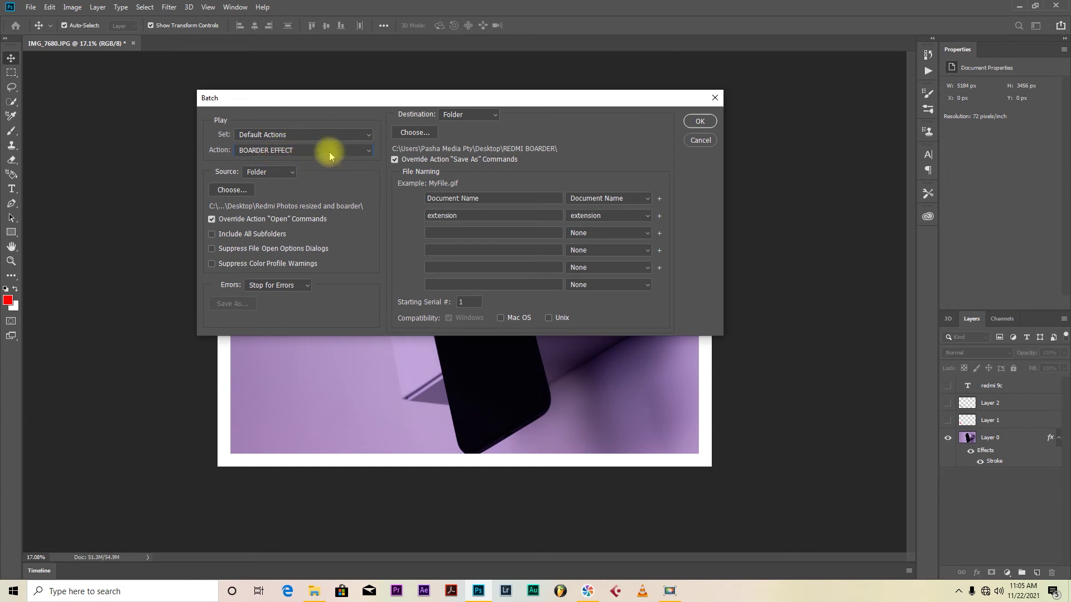
{"action": "left_click_drag", "start_coordinate": [371, 101], "coordinate": [372, 136]}
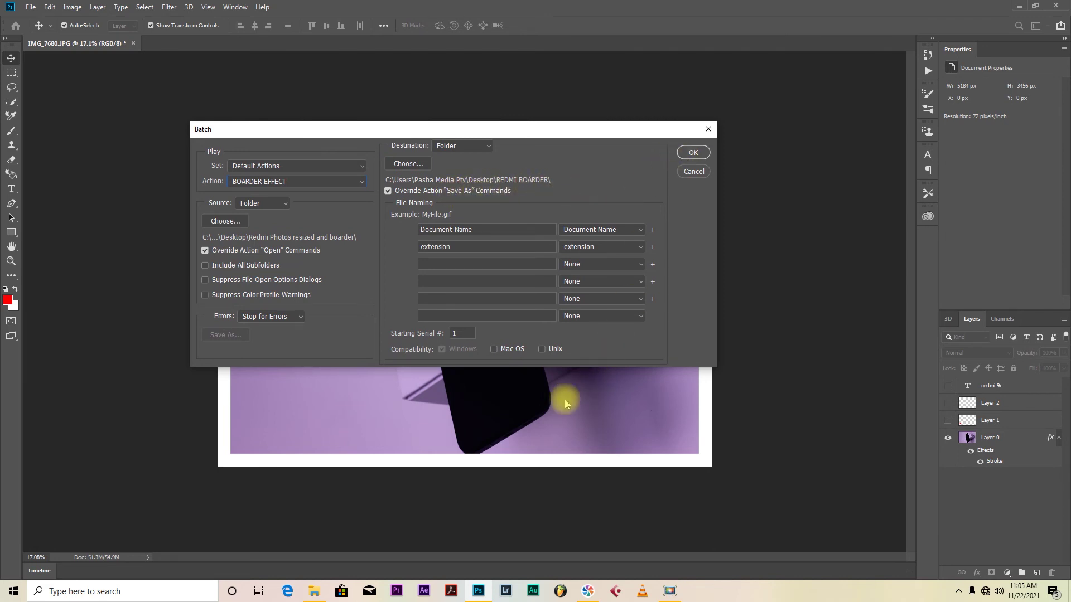
{"action": "left_click", "coordinate": [692, 152]}
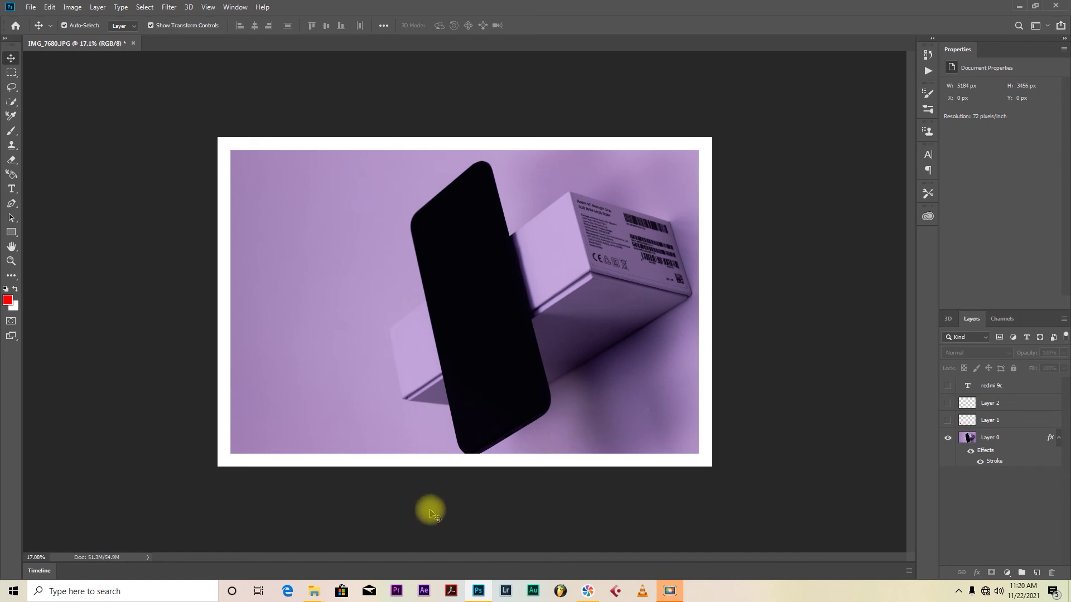
- Switch to File Explorer and open the REDMI BOARDER folder on the Desktop
{"action": "mouse_move", "coordinate": [315, 590]}
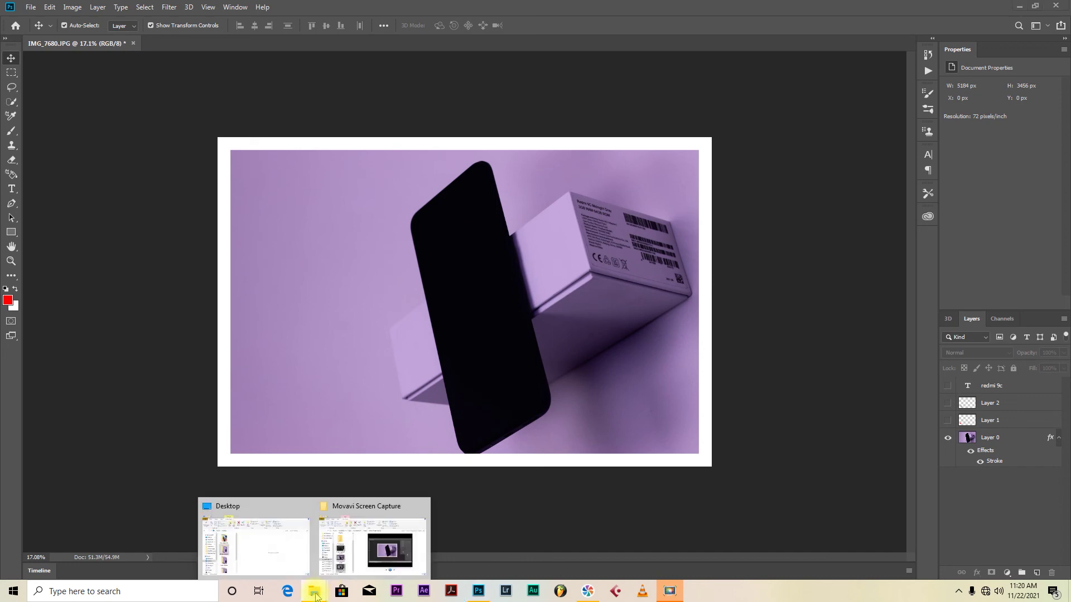
{"action": "left_click", "coordinate": [366, 557]}
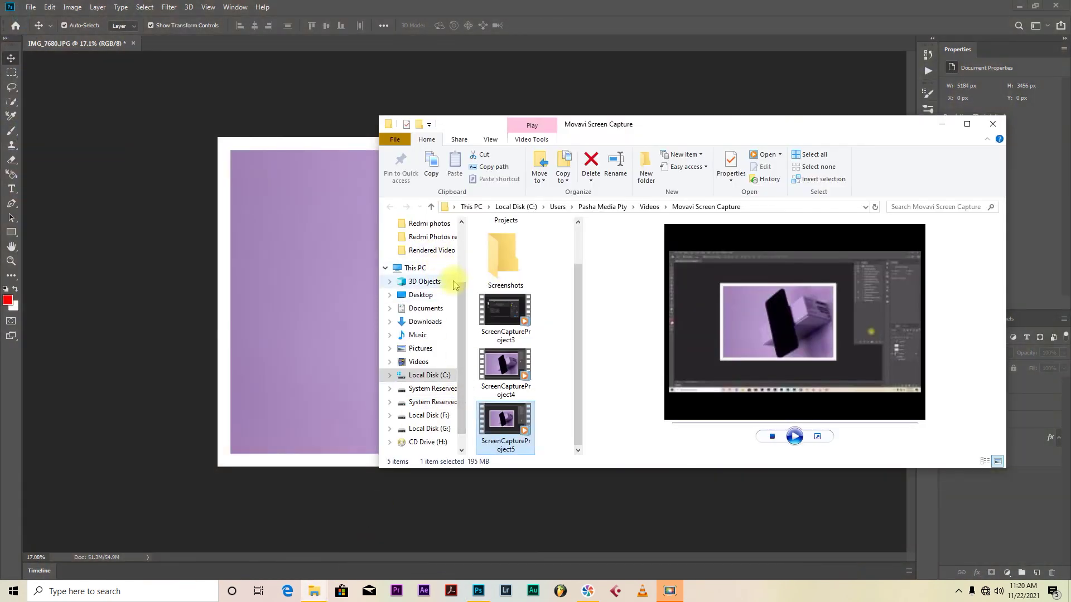
{"action": "scroll", "coordinate": [442, 245], "scroll_direction": "up", "scroll_amount": 3}
{"action": "left_click", "coordinate": [424, 246]}
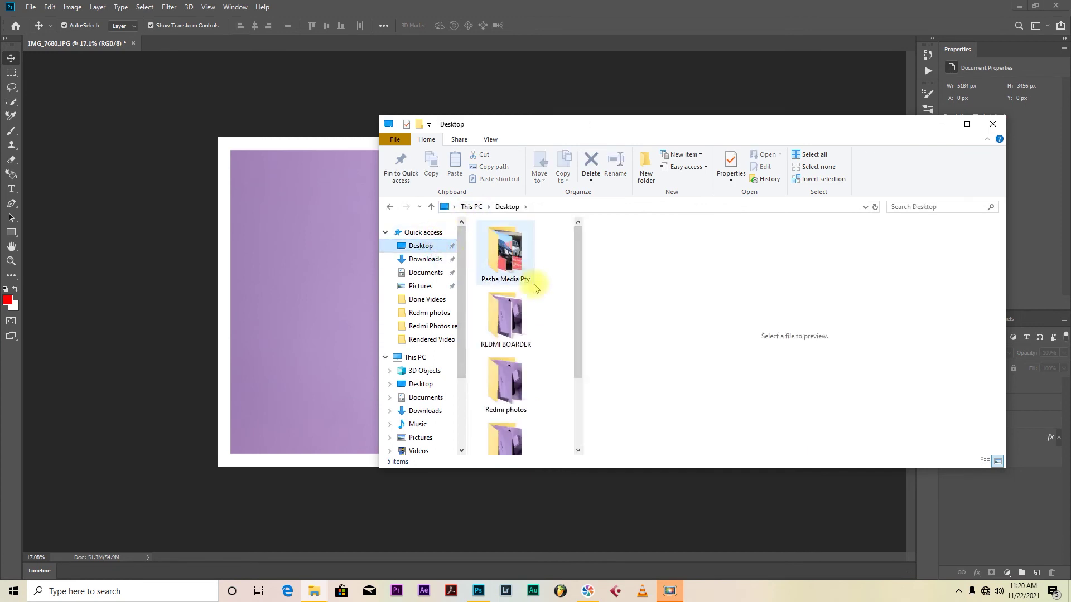
{"action": "left_click_drag", "start_coordinate": [580, 344], "coordinate": [579, 352]}
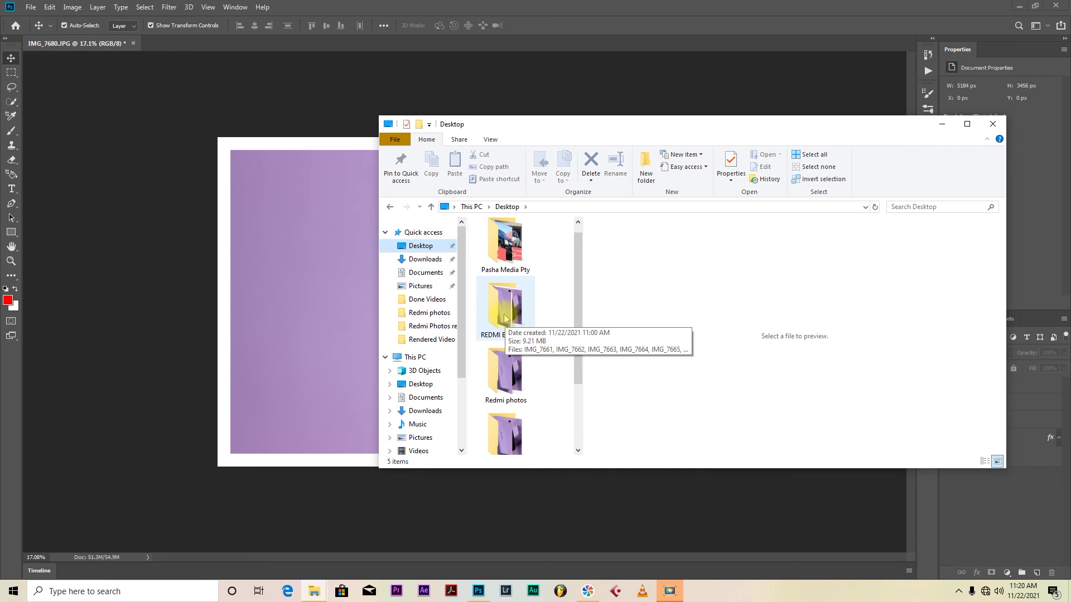
{"action": "double_click", "coordinate": [504, 318]}
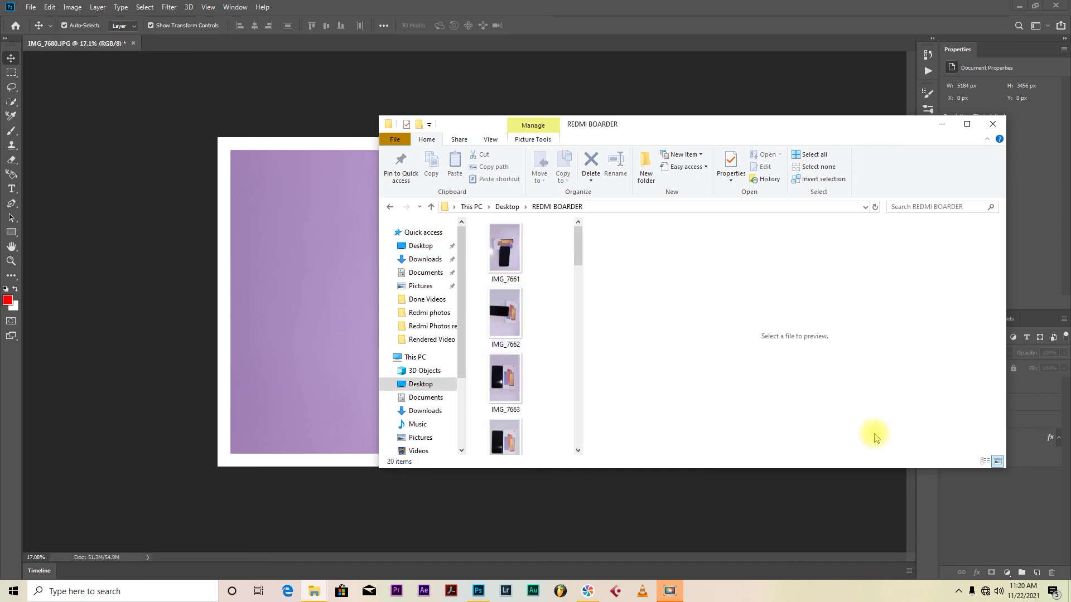
- Maximize the folder window and preview several batch output photos, including IMG_7664, IMG_7679, IMG_7673 and IMG_7677, to check their borders
{"action": "left_click", "coordinate": [516, 250]}
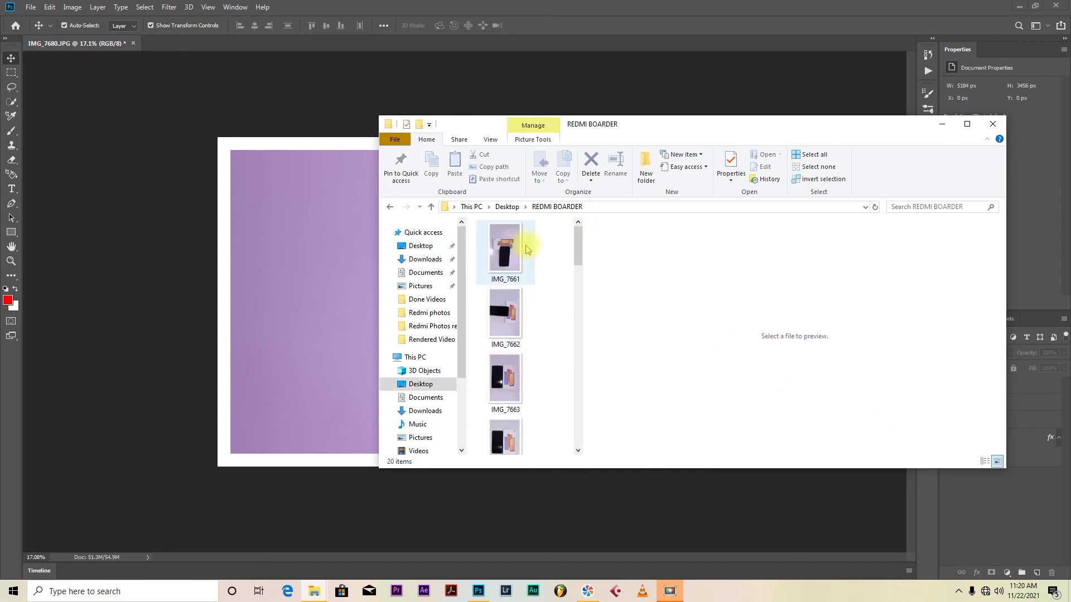
{"action": "left_click", "coordinate": [509, 304]}
{"action": "left_click", "coordinate": [513, 384]}
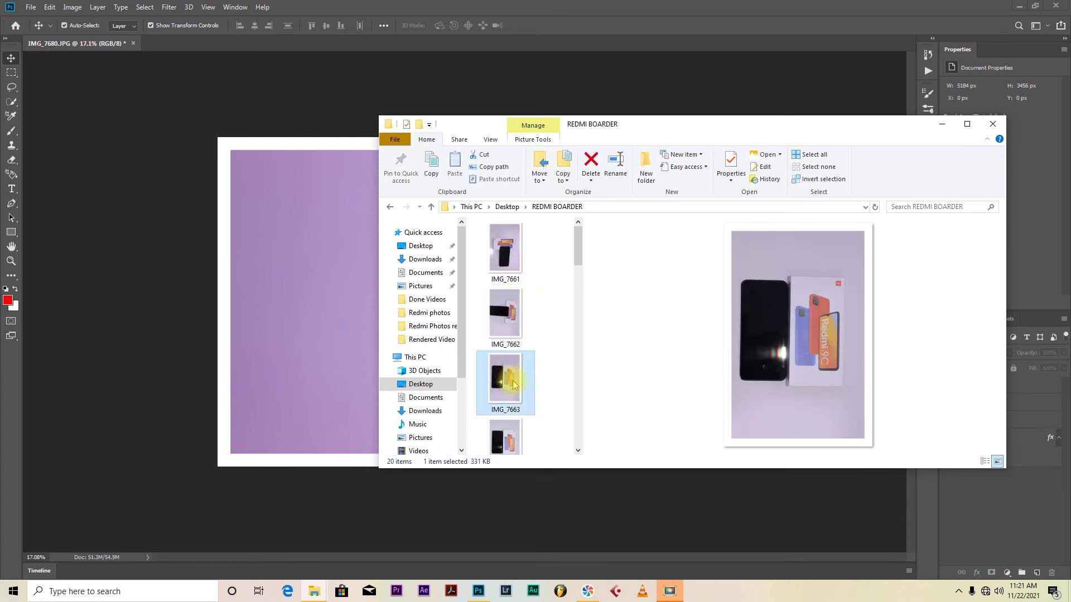
{"action": "left_click", "coordinate": [512, 438]}
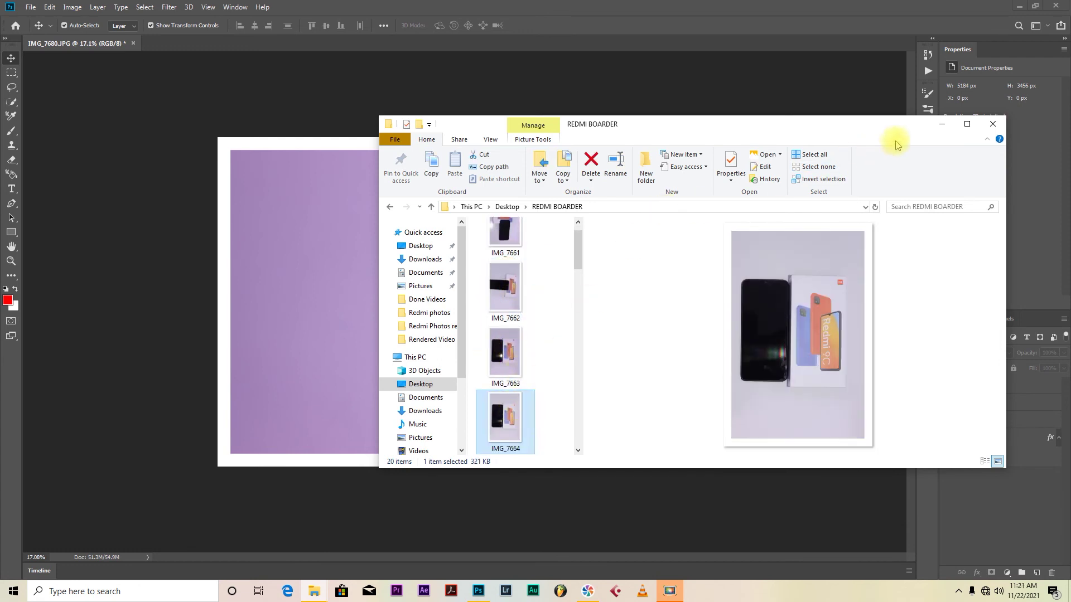
{"action": "left_click", "coordinate": [967, 123]}
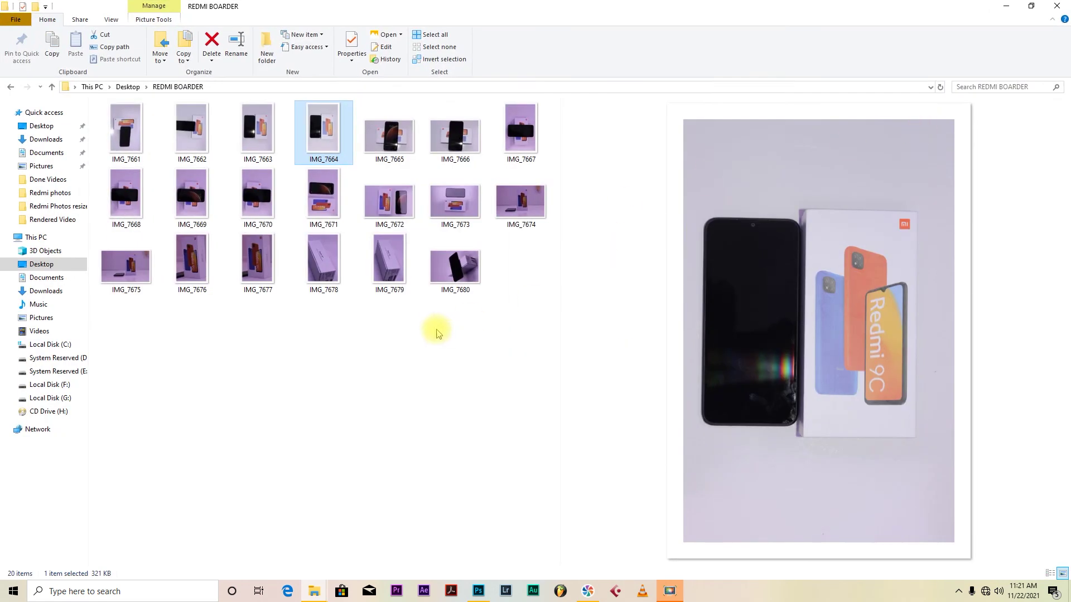
{"action": "left_click", "coordinate": [453, 271]}
{"action": "left_click", "coordinate": [399, 257]}
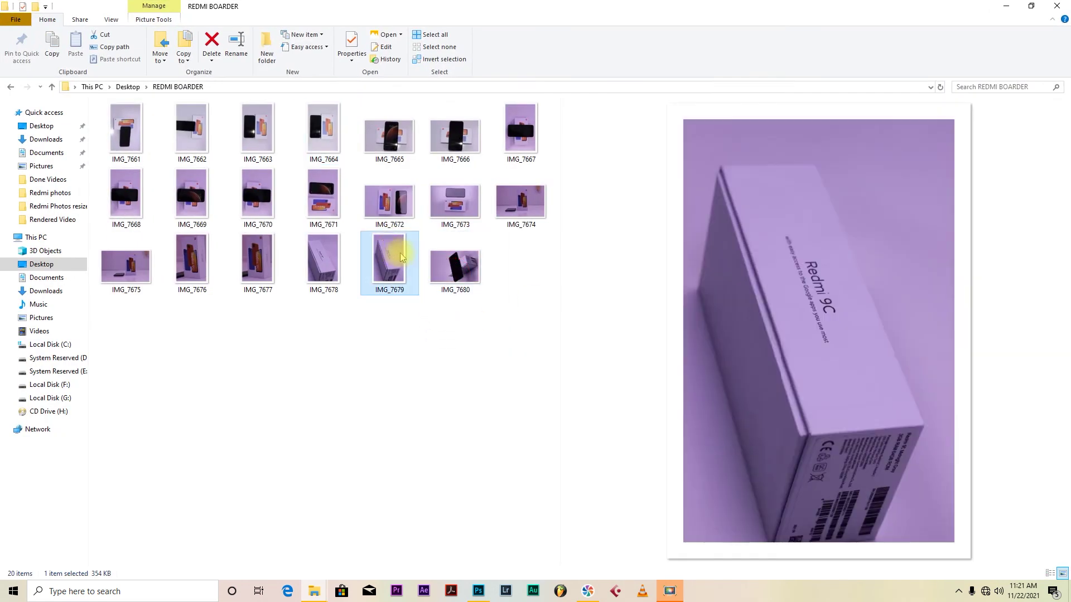
{"action": "left_click", "coordinate": [456, 202]}
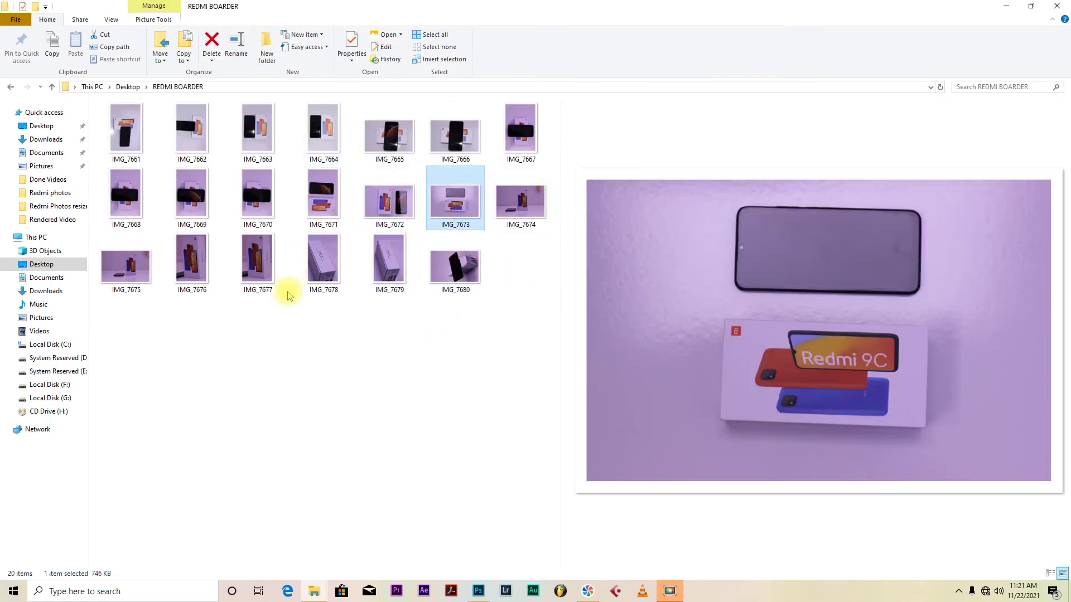
{"action": "left_click", "coordinate": [258, 262]}
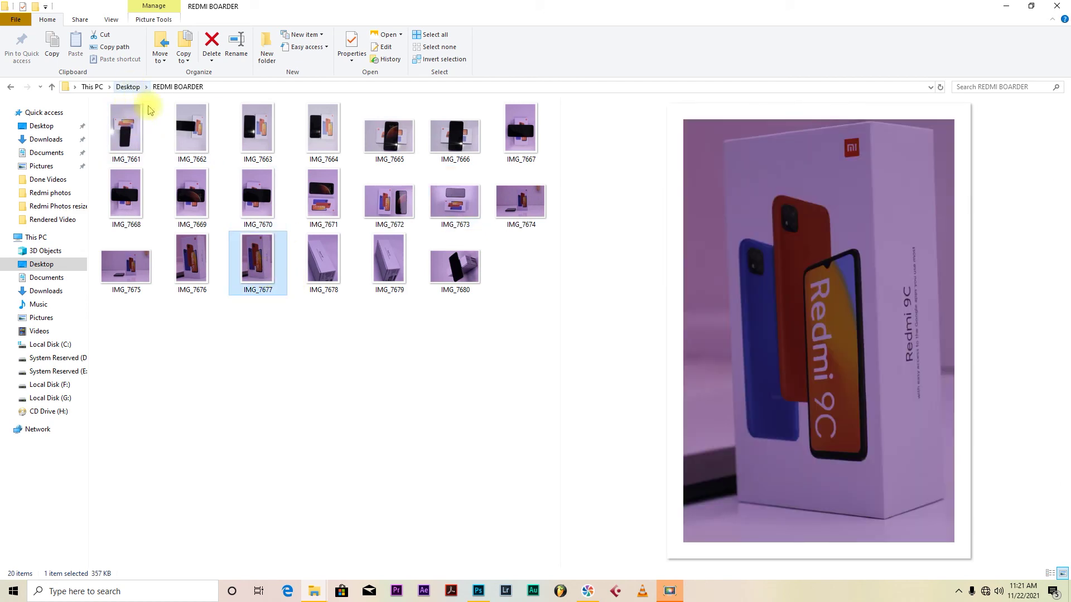
- Open the Redmi Photos resized and boarder source folder and preview IMG_7671, IMG_7679, IMG_7673 and IMG_7665 for comparison
{"action": "left_click", "coordinate": [126, 88]}
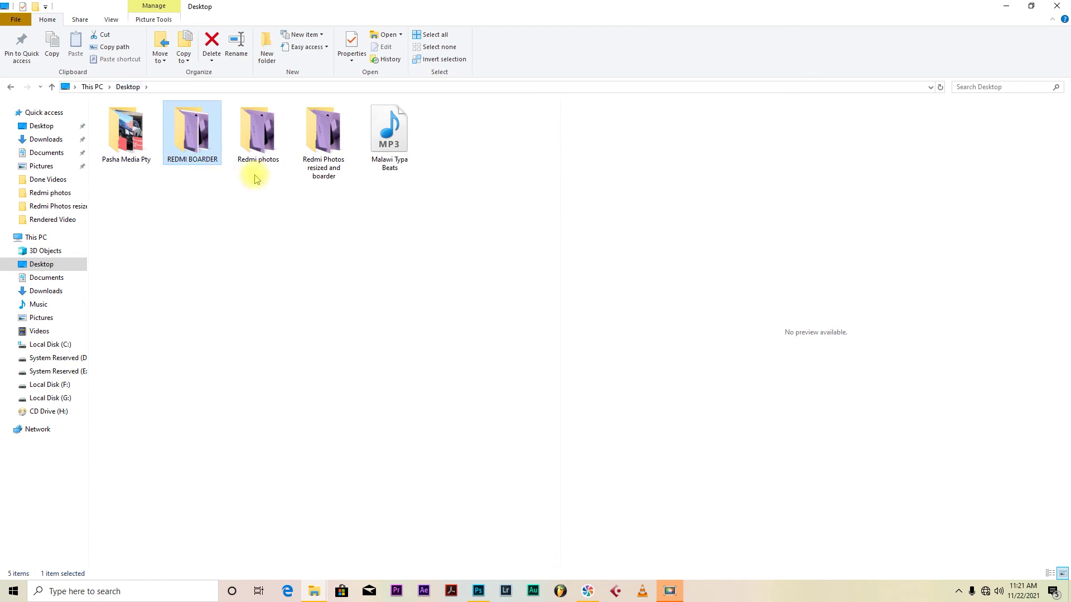
{"action": "double_click", "coordinate": [335, 176]}
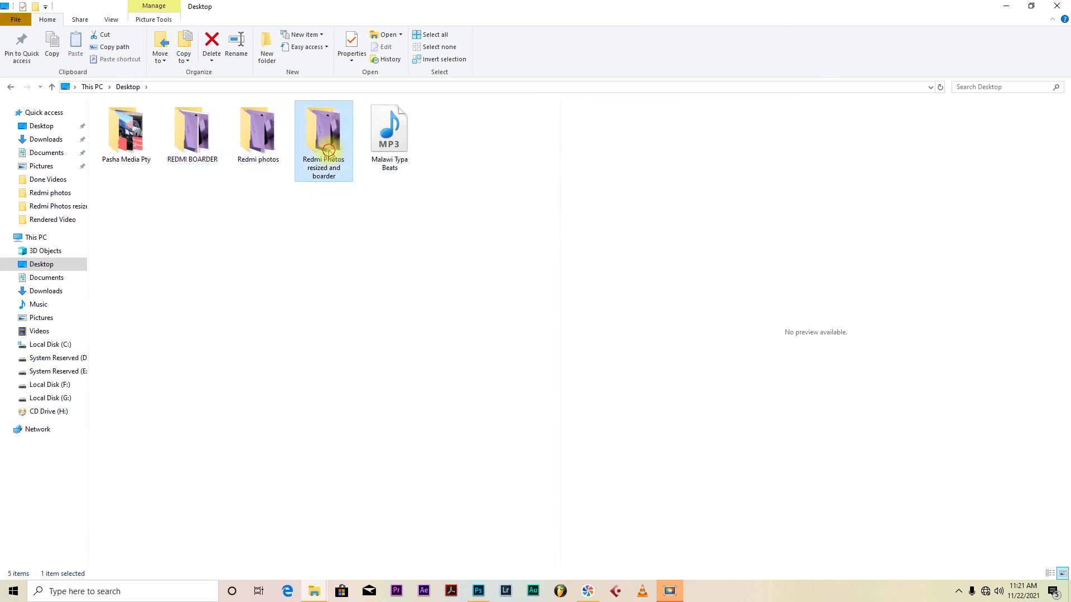
{"action": "left_click", "coordinate": [323, 192]}
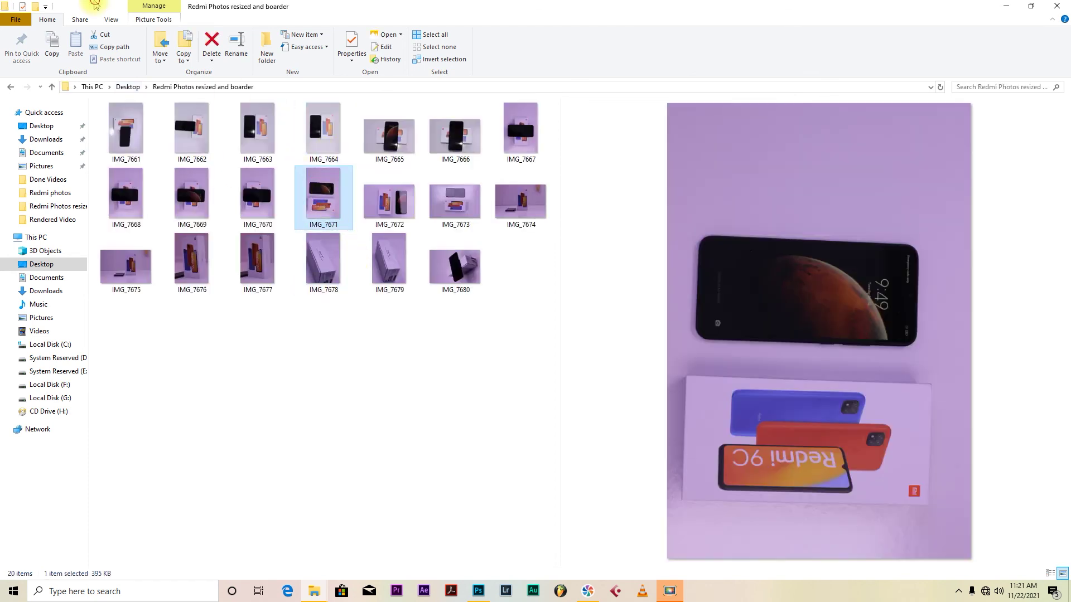
{"action": "left_click", "coordinate": [397, 255]}
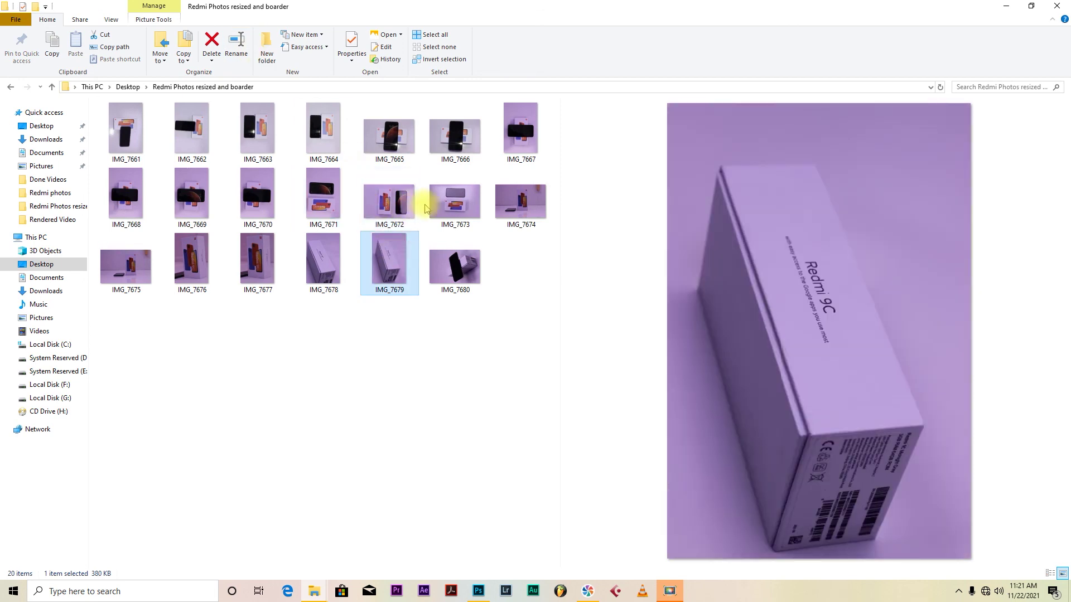
{"action": "left_click", "coordinate": [461, 184]}
{"action": "left_click", "coordinate": [455, 134]}
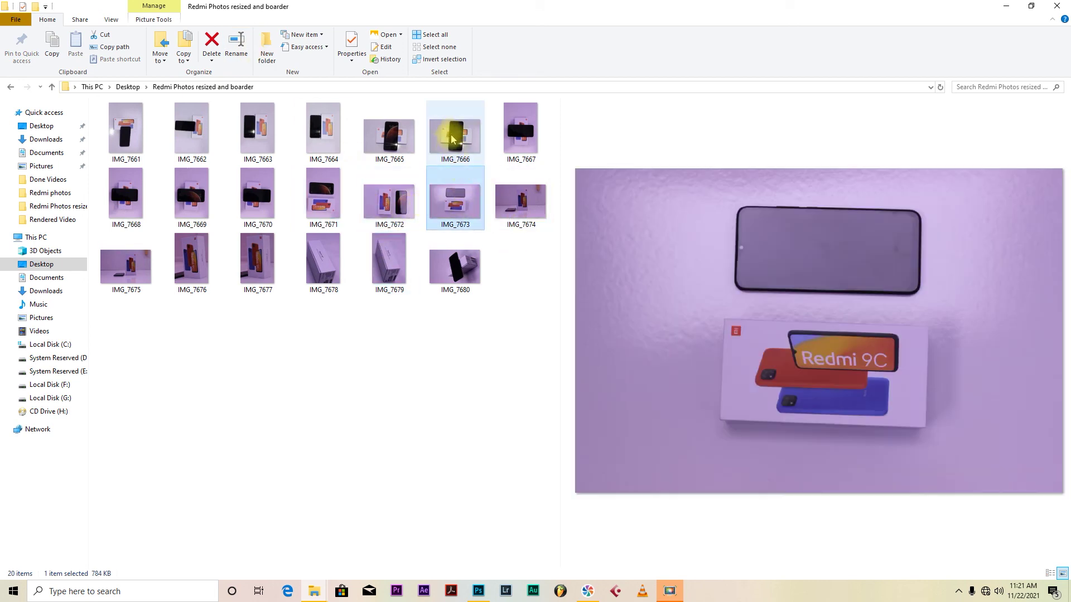
{"action": "left_click", "coordinate": [389, 134]}
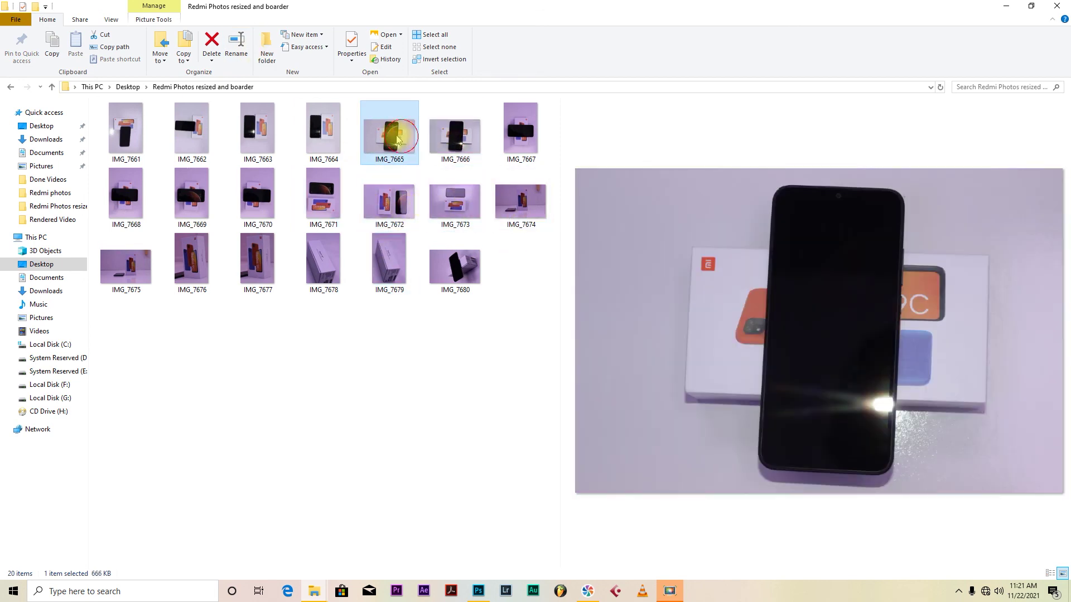
- Return to the REDMI BOARDER folder on the Desktop and preview the processed photo IMG_7662
{"action": "left_click", "coordinate": [127, 86]}
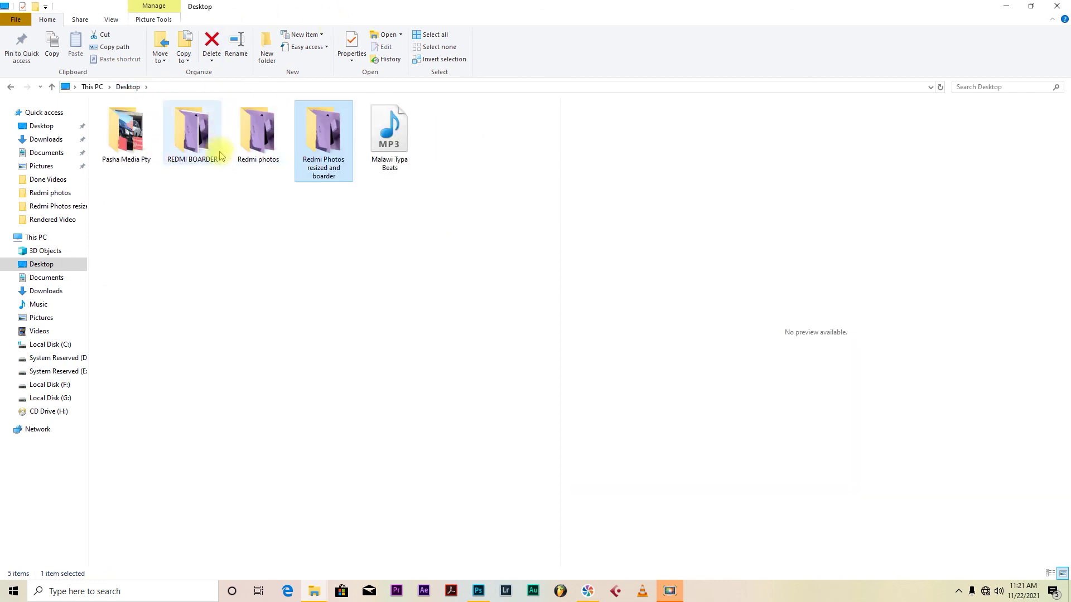
{"action": "double_click", "coordinate": [193, 137]}
{"action": "left_click", "coordinate": [193, 137]}
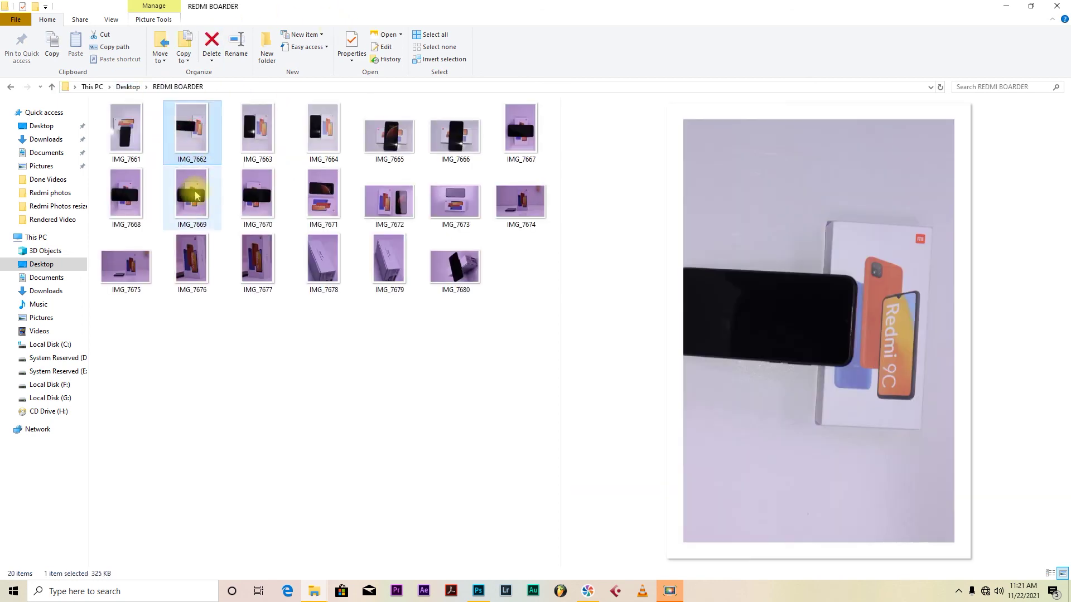